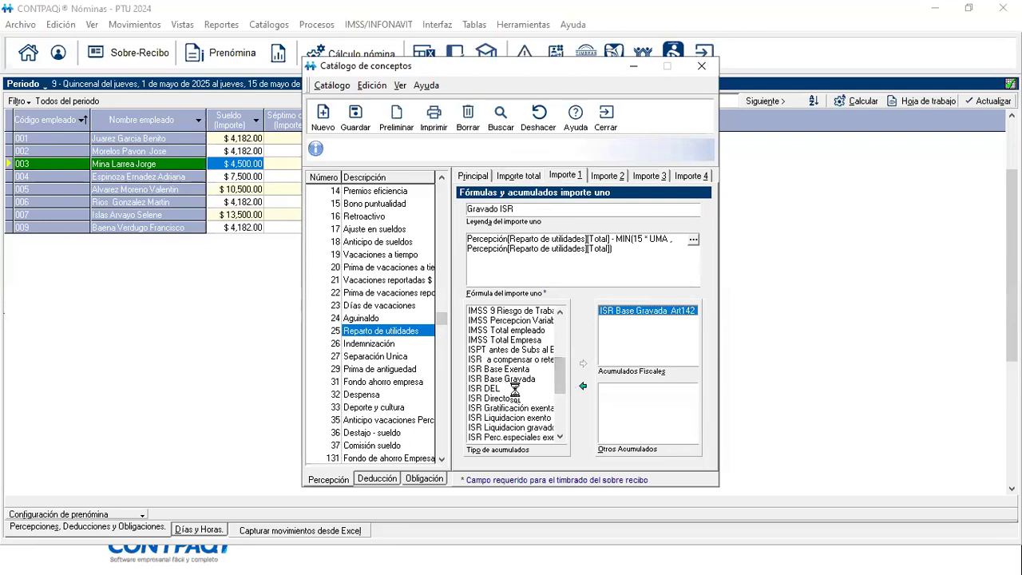
Step: Review the Importe 1 and Importe 2 formulas and accumulators of the Reparto de utilidades concept, and close the concept catalogue
{"action": "left_click", "coordinate": [508, 379]}
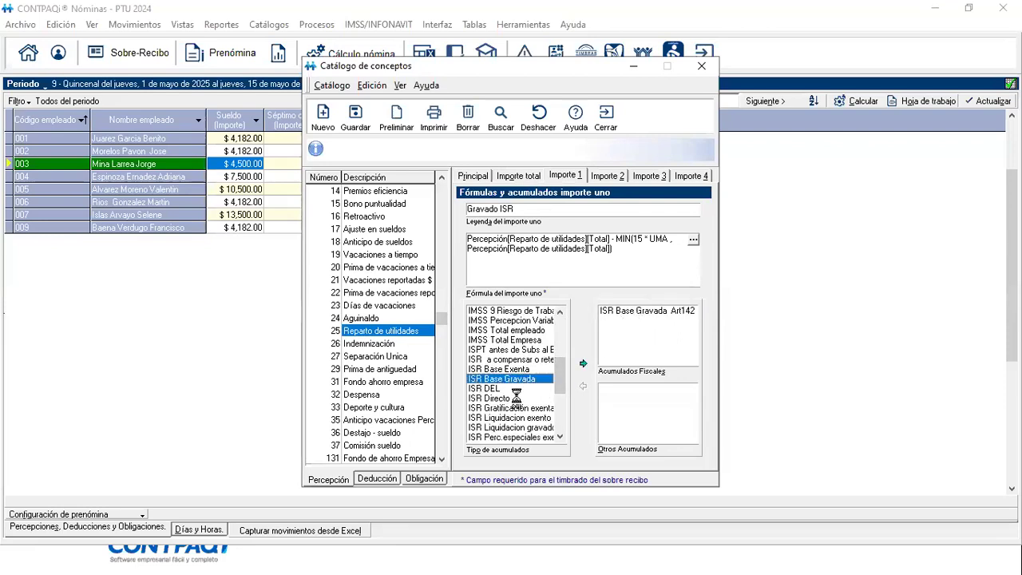
{"action": "left_click", "coordinate": [611, 176]}
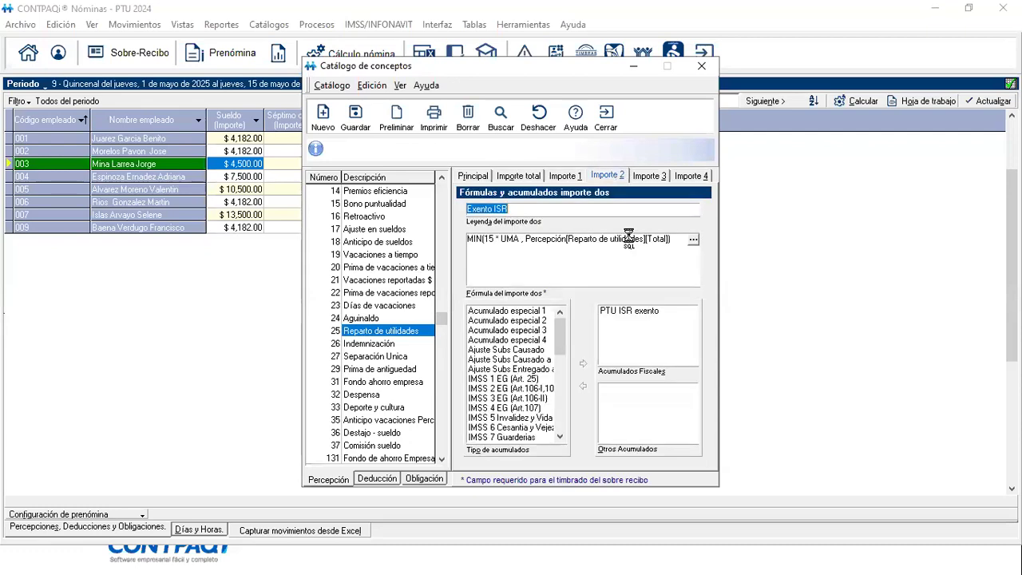
{"action": "left_click", "coordinate": [622, 313]}
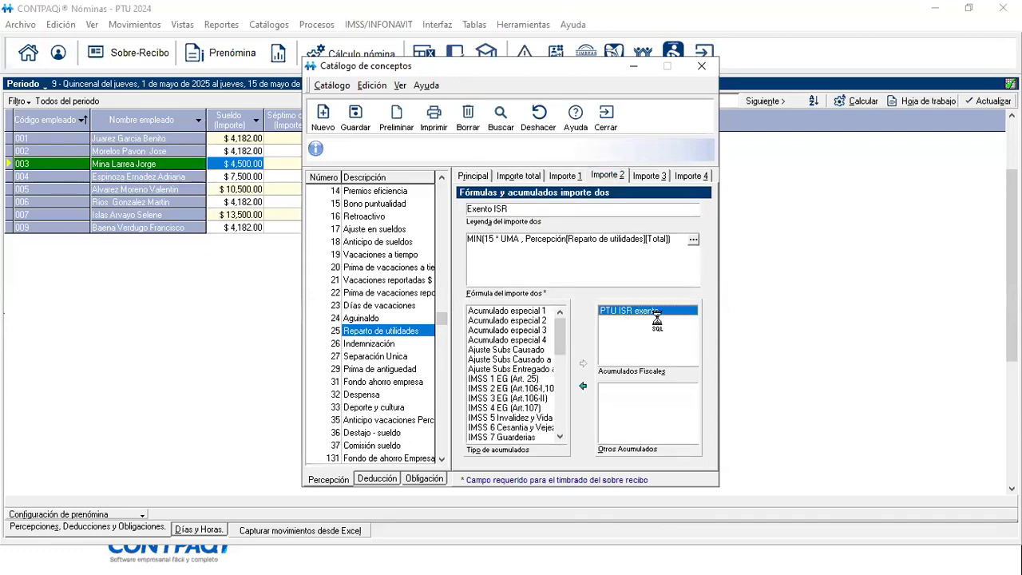
{"action": "double_click", "coordinate": [489, 241]}
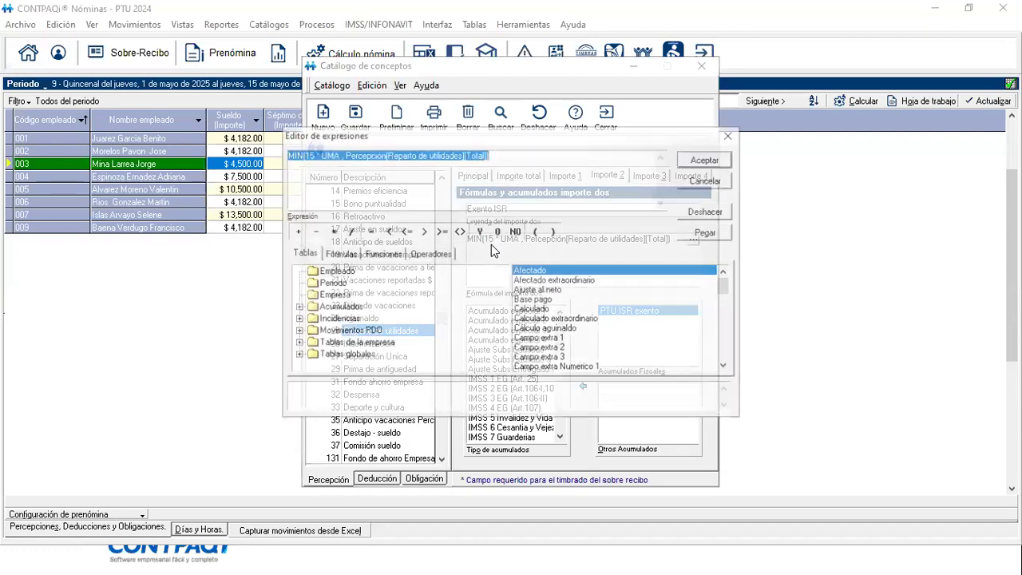
{"action": "left_click_drag", "start_coordinate": [285, 154], "coordinate": [342, 154]}
{"action": "left_click", "coordinate": [707, 180]}
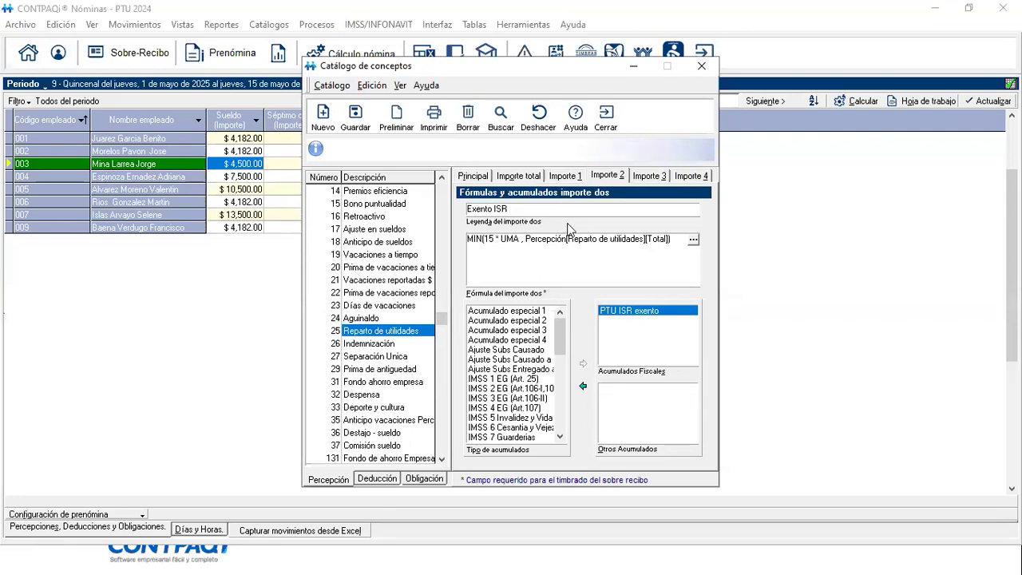
{"action": "left_click", "coordinate": [601, 128]}
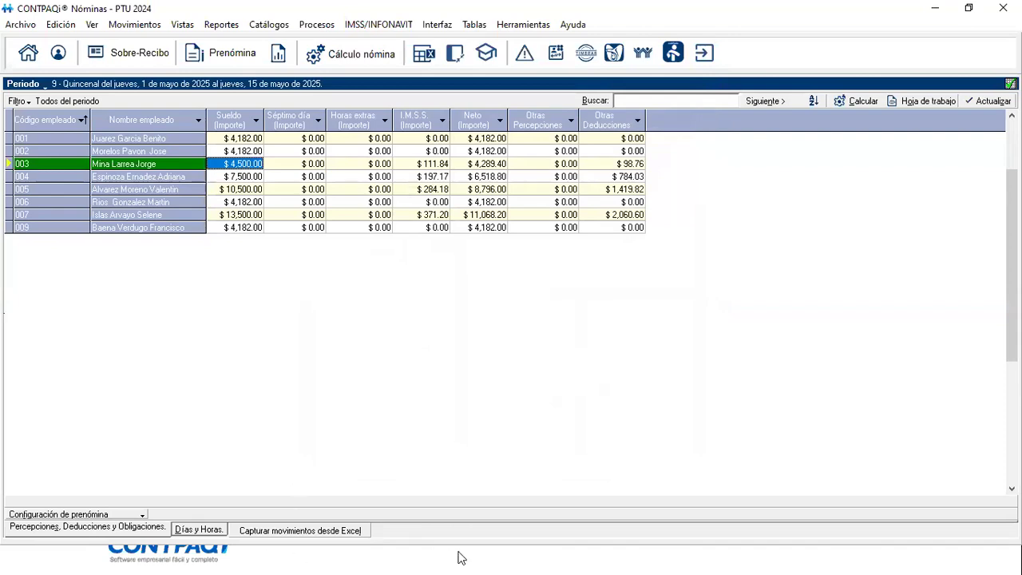
Step: Switch to the PowerPoint slide show and review the slide on running PTU in CONTPAQi Nóminas
{"action": "key", "text": "super"}
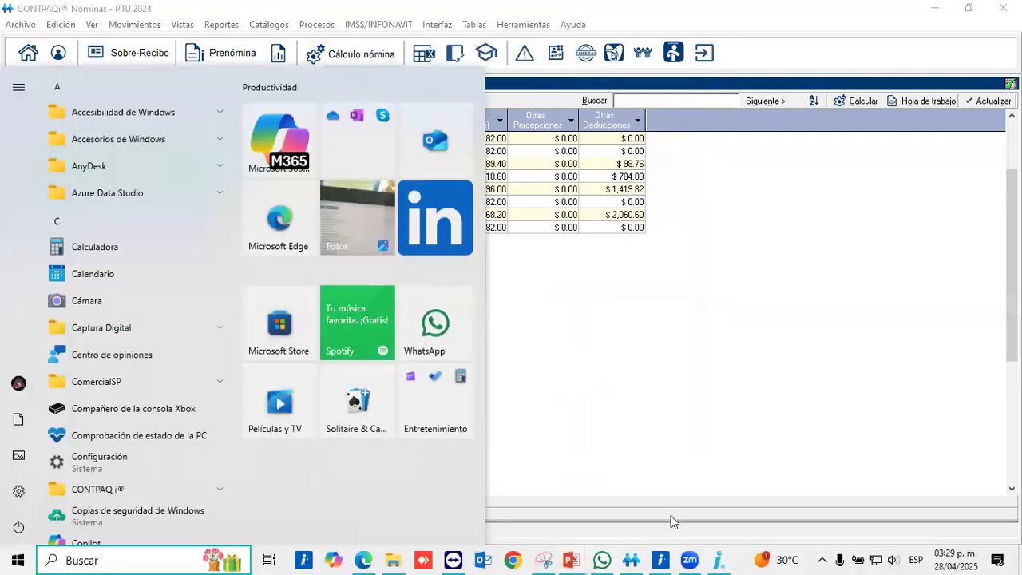
{"action": "mouse_move", "coordinate": [572, 560]}
{"action": "left_click", "coordinate": [677, 517]}
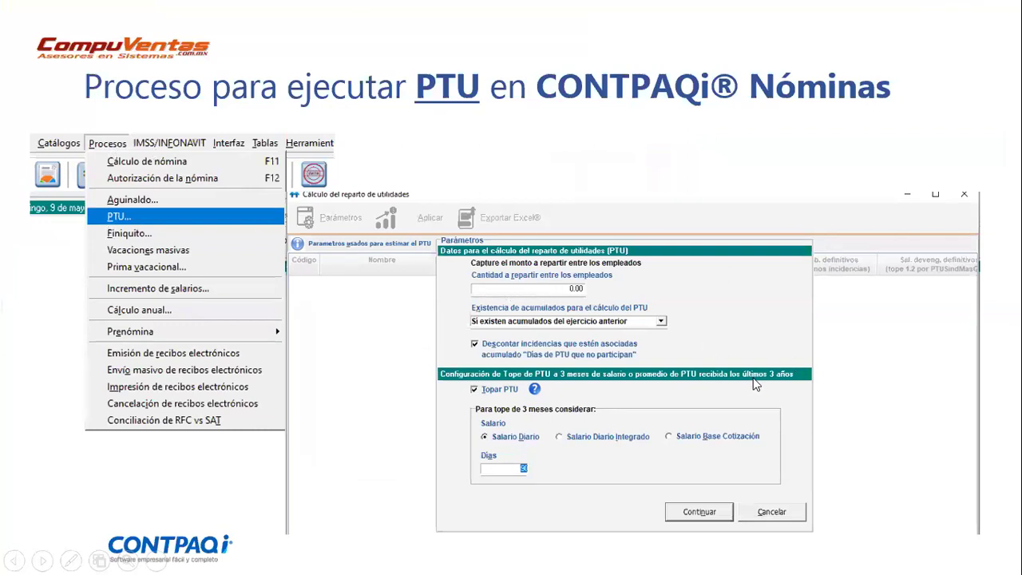
{"action": "key", "text": "Right"}
{"action": "key", "text": "Left"}
{"action": "key", "text": "Right"}
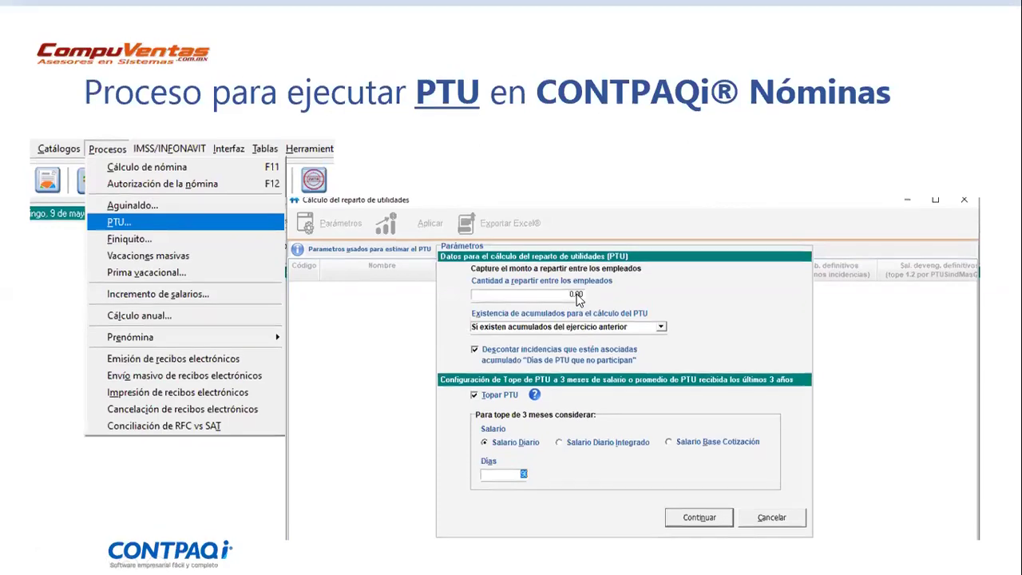
{"action": "key", "text": "Left"}
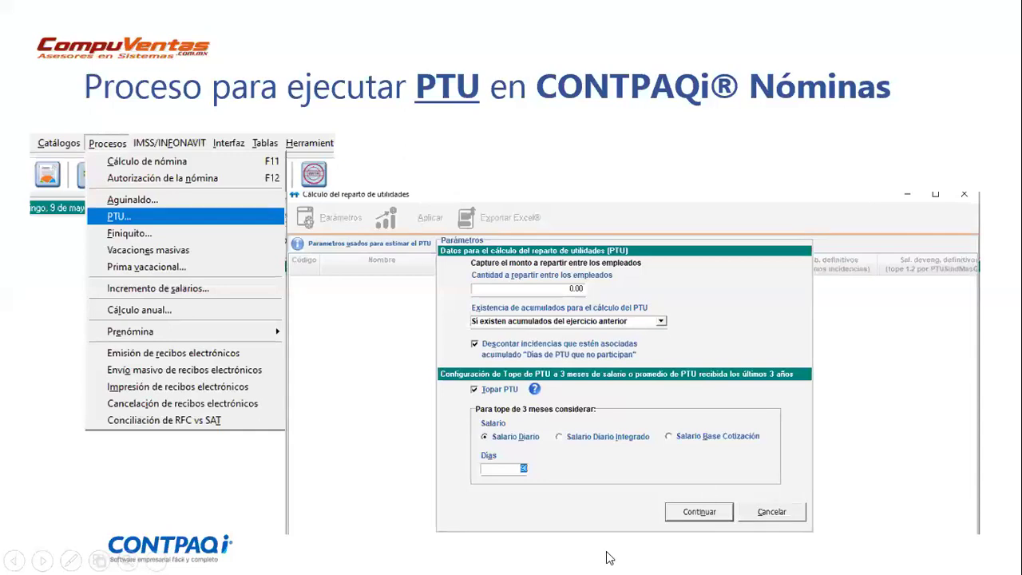
Step: Switch back to CONTPAQi Nóminas and open the PTU calculation process
{"action": "mouse_move", "coordinate": [572, 558]}
{"action": "key", "text": "super"}
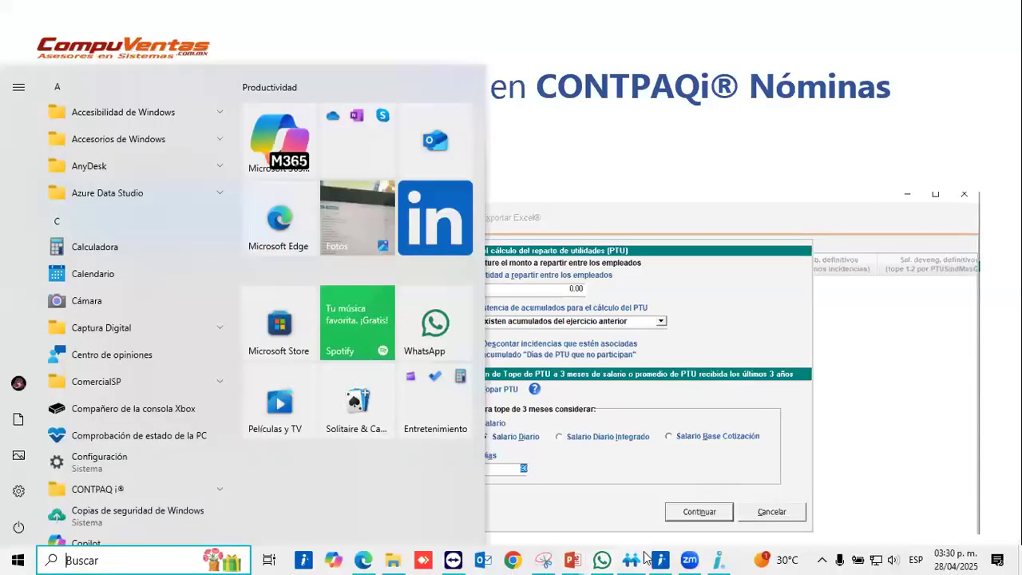
{"action": "left_click", "coordinate": [631, 559]}
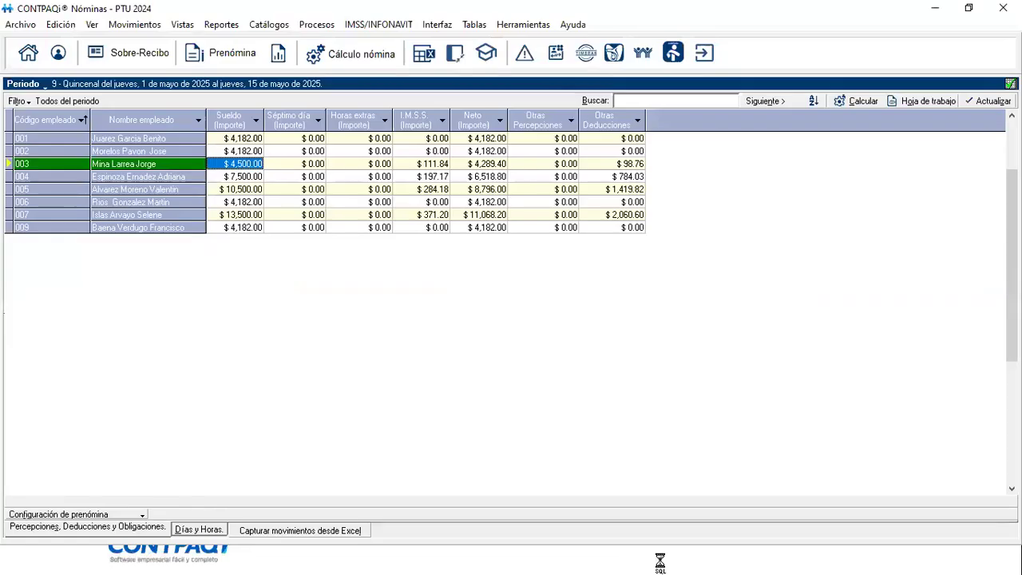
{"action": "left_click", "coordinate": [318, 24]}
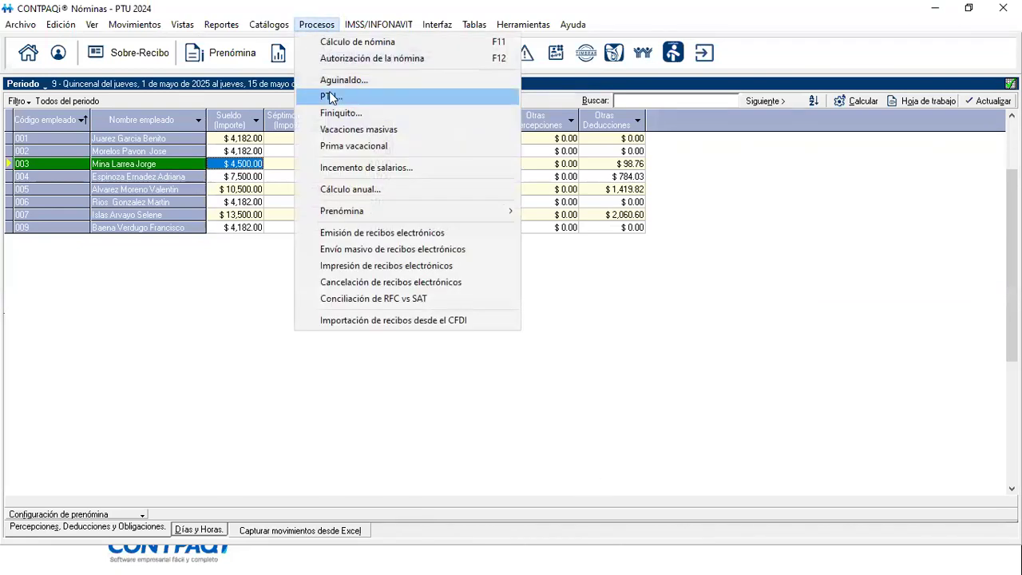
{"action": "left_click", "coordinate": [331, 95]}
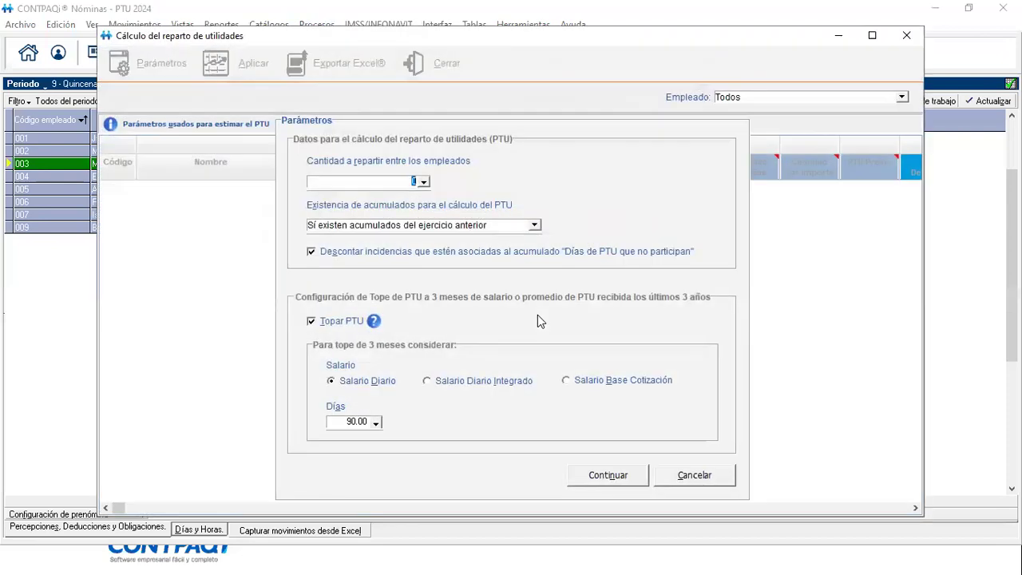
Step: Examine the amount to distribute and the accumulated-data choices, keeping Sí existen acumulados del ejercicio anterior
{"action": "left_click", "coordinate": [389, 184]}
{"action": "left_click_drag", "start_coordinate": [415, 180], "coordinate": [408, 181]}
{"action": "left_click", "coordinate": [534, 225]}
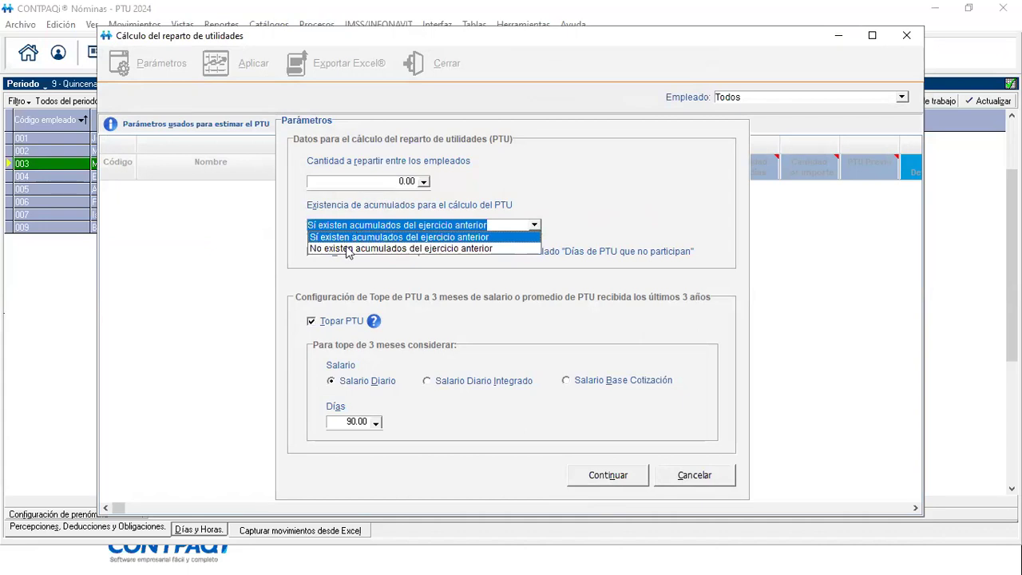
{"action": "left_click", "coordinate": [409, 238]}
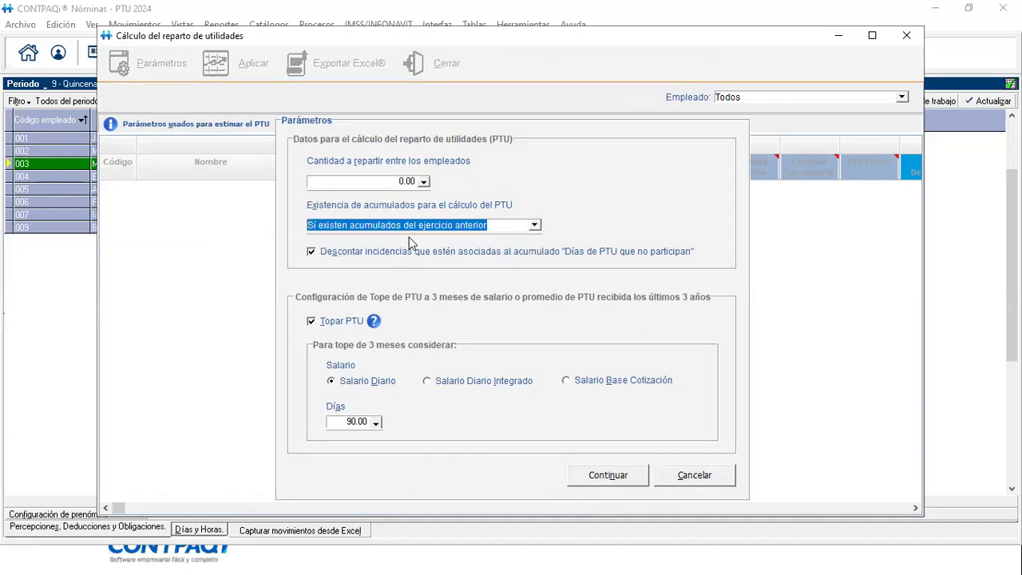
Step: Turn the incident discount and Topar PTU options off and back on
{"action": "left_click", "coordinate": [312, 253]}
{"action": "left_click", "coordinate": [311, 254]}
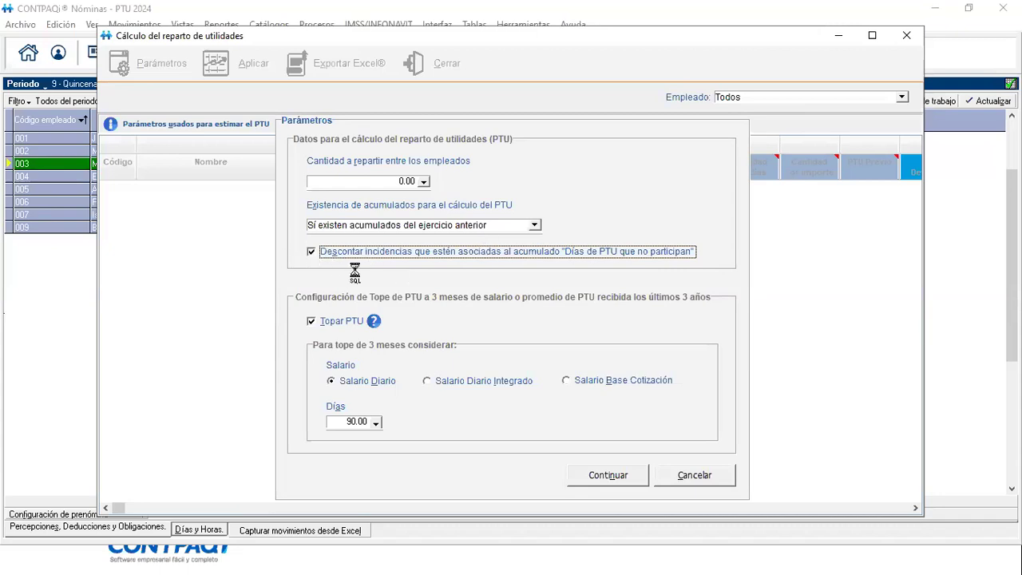
{"action": "left_click", "coordinate": [310, 251]}
{"action": "left_click", "coordinate": [312, 251]}
{"action": "left_click", "coordinate": [312, 252]}
{"action": "left_click", "coordinate": [313, 253]}
{"action": "left_click", "coordinate": [312, 322]}
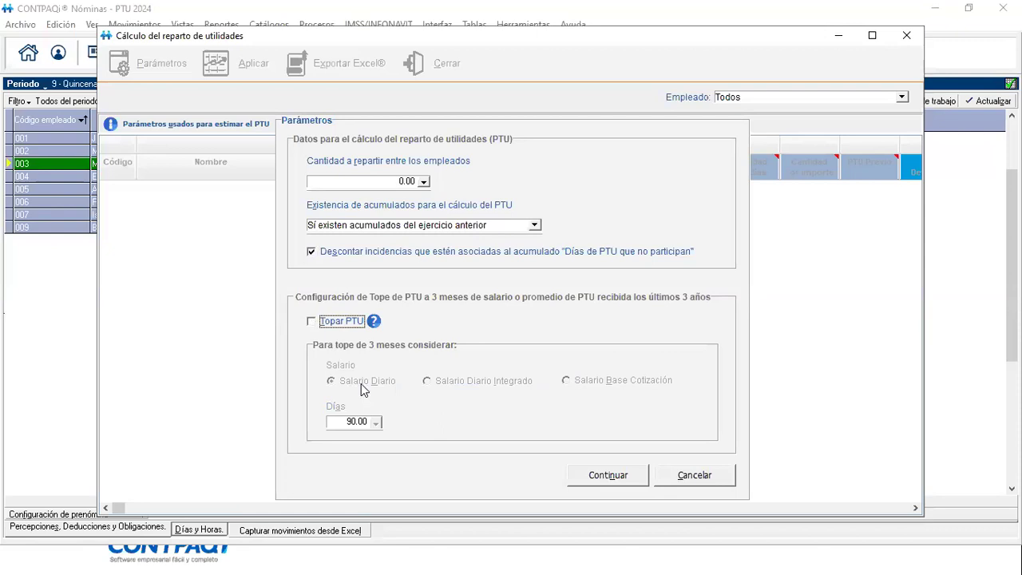
{"action": "left_click", "coordinate": [312, 322]}
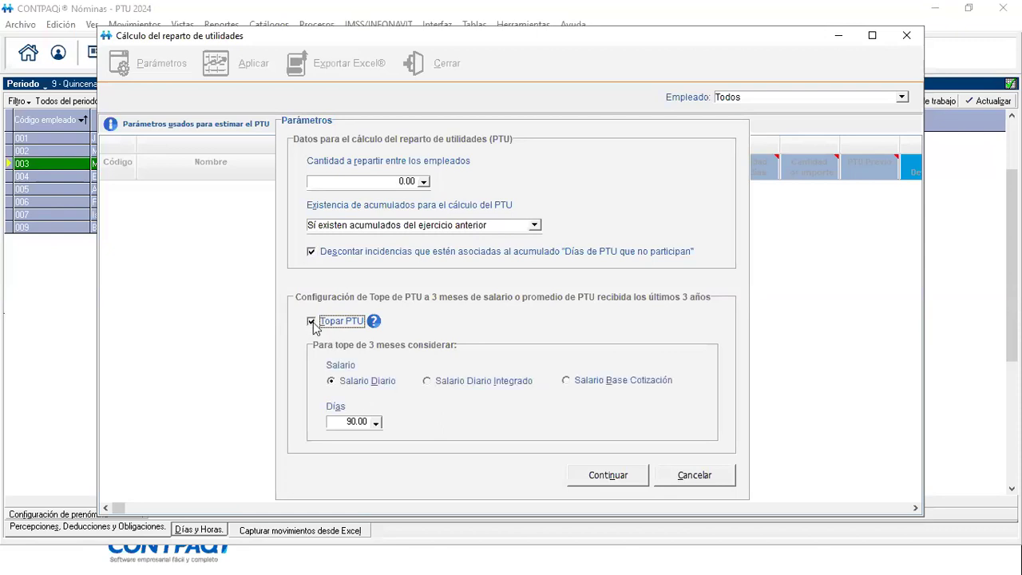
Step: Close the PTU calculation and check the daily salary in employee 003's record
{"action": "left_click", "coordinate": [198, 344]}
{"action": "left_click_drag", "start_coordinate": [524, 34], "coordinate": [477, 70]}
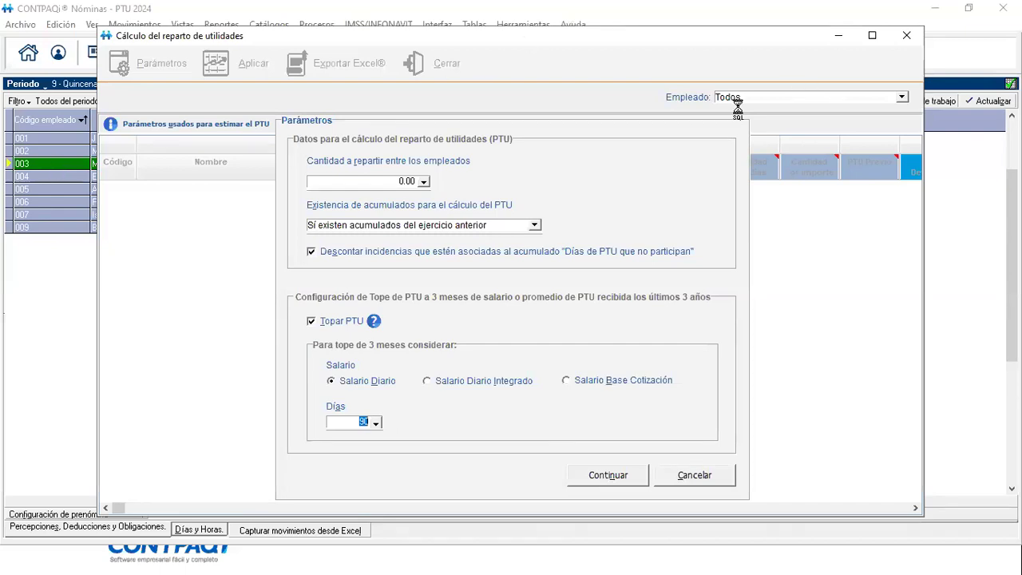
{"action": "left_click", "coordinate": [863, 69]}
{"action": "right_click", "coordinate": [127, 164]}
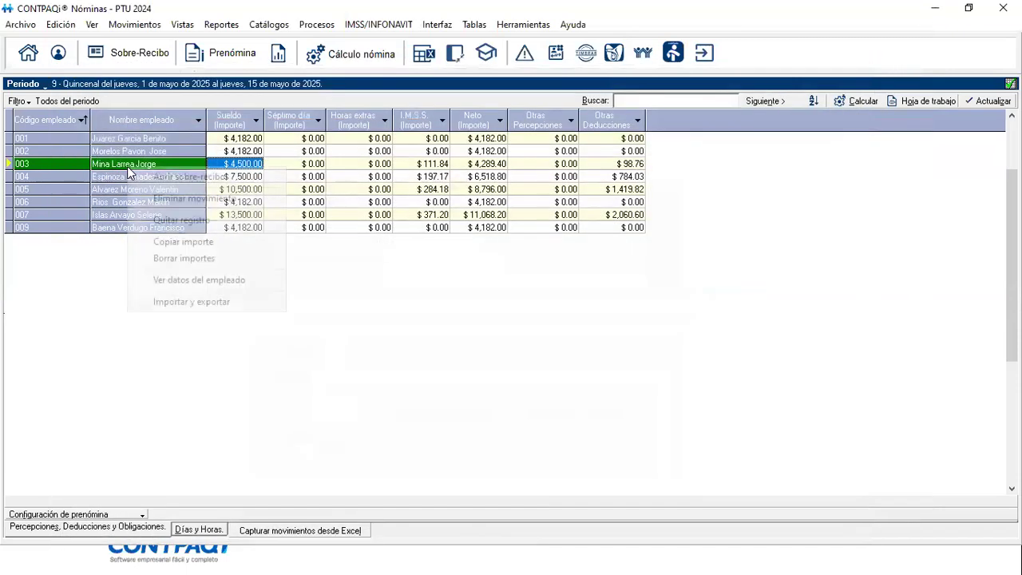
{"action": "left_click", "coordinate": [215, 281]}
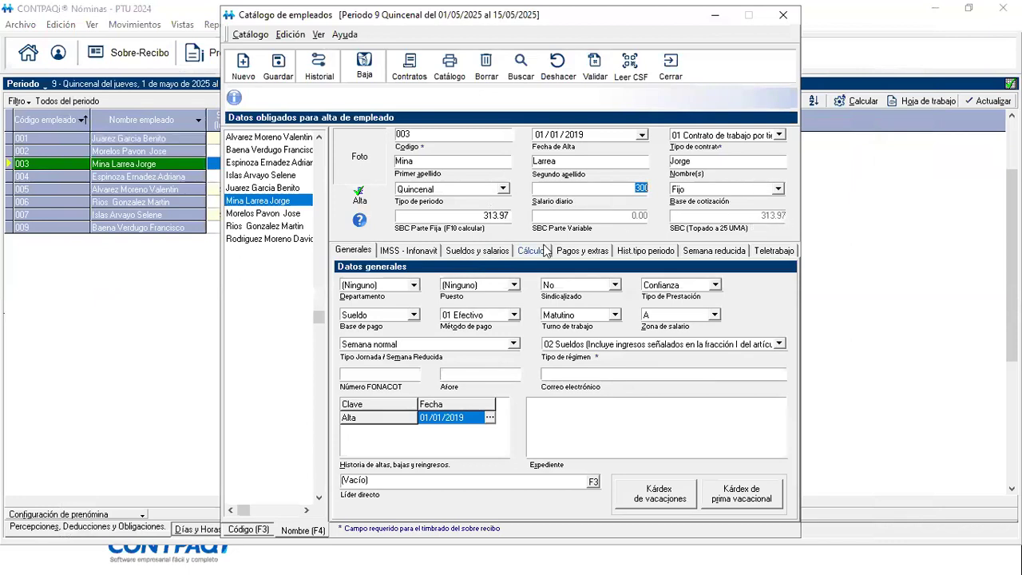
{"action": "left_click", "coordinate": [671, 66]}
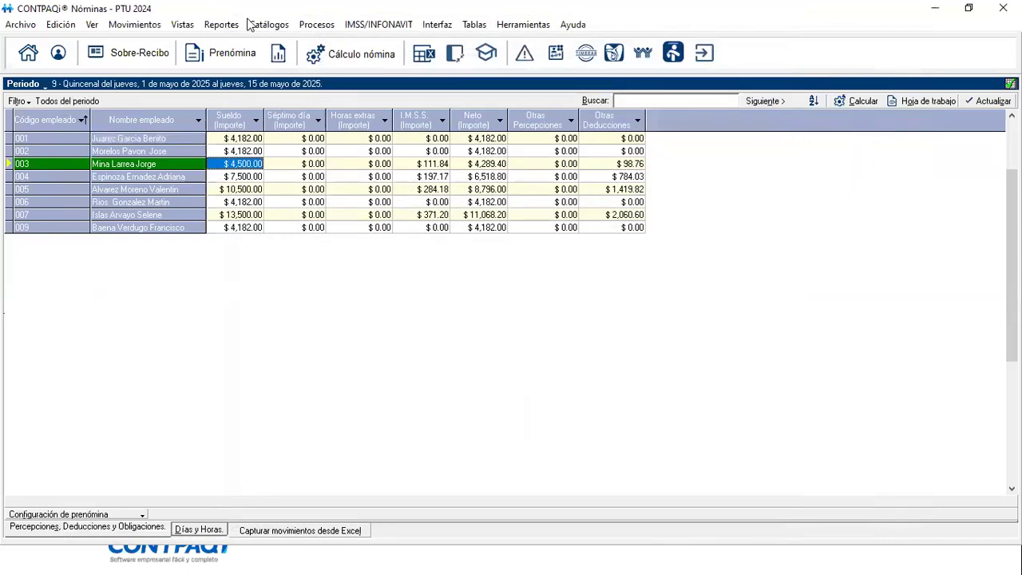
Step: Run the PTU calculation for all employees with 100000 as the amount to distribute
{"action": "left_click", "coordinate": [317, 25]}
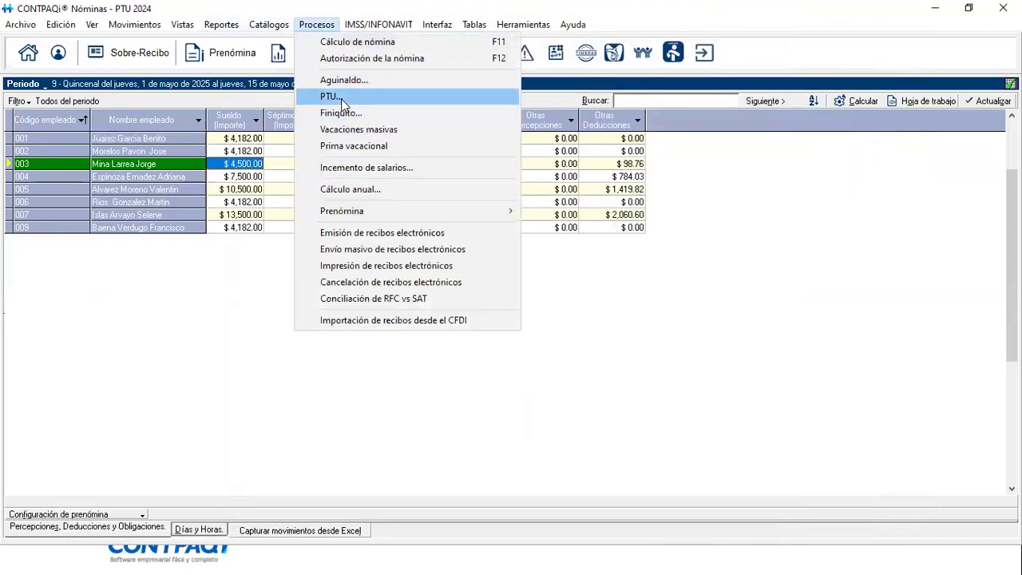
{"action": "left_click", "coordinate": [343, 97]}
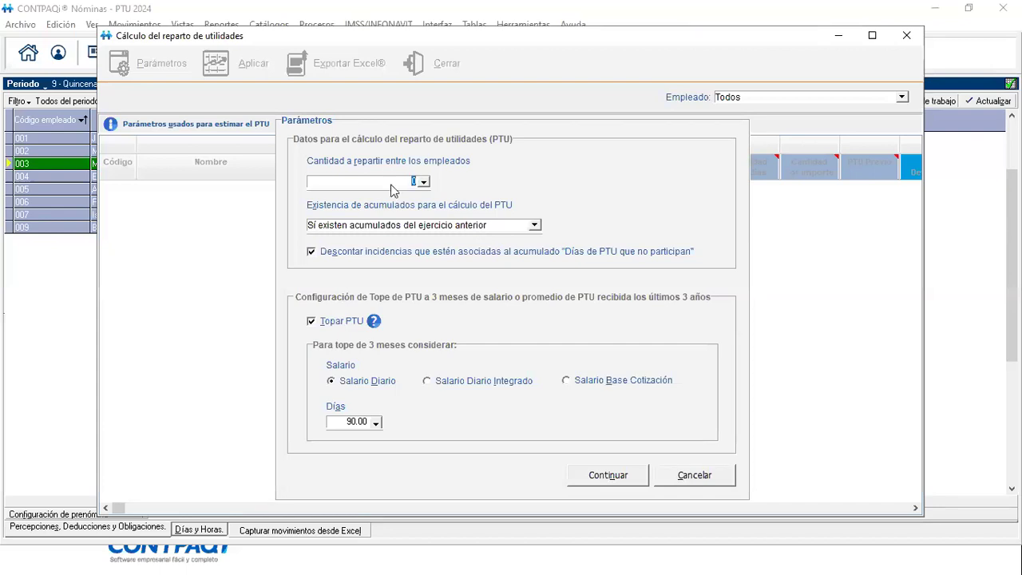
{"action": "type", "text": "100000"}
{"action": "left_click", "coordinate": [617, 475]}
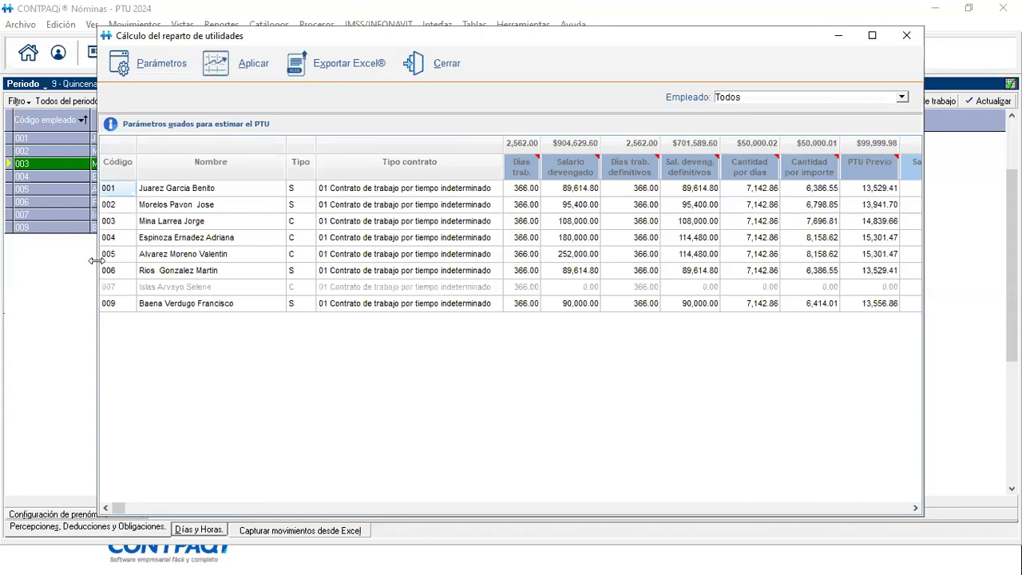
Step: Widen the PTU results window and read the explanations of the earned salary, definitive days and definitive earned salary columns
{"action": "left_click_drag", "start_coordinate": [96, 261], "coordinate": [45, 260]}
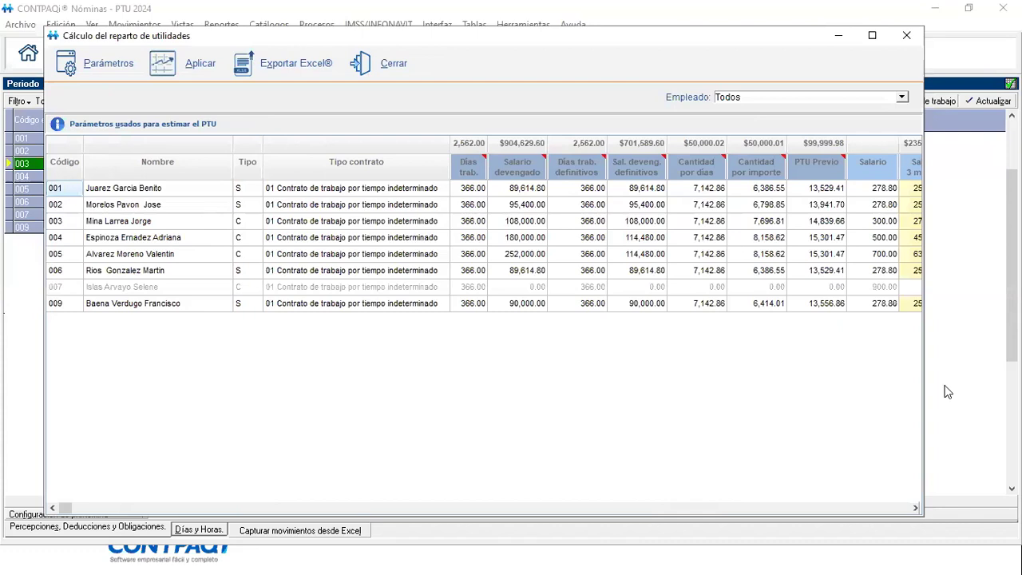
{"action": "left_click_drag", "start_coordinate": [924, 375], "coordinate": [1012, 375]}
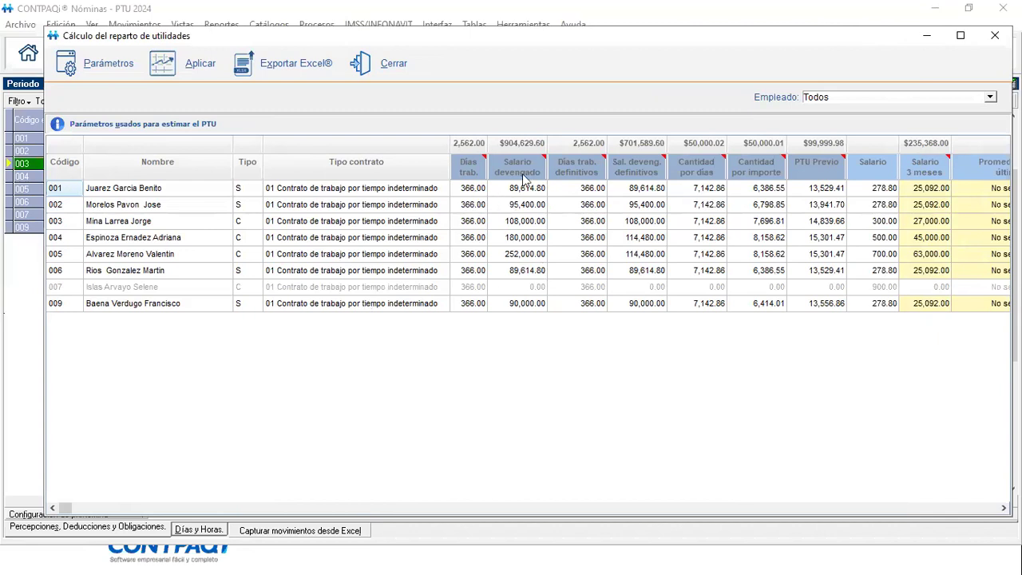
{"action": "mouse_move", "coordinate": [545, 162]}
{"action": "mouse_move", "coordinate": [597, 170]}
{"action": "mouse_move", "coordinate": [666, 162]}
Step: Compute 95400 × 1.2 in the Windows Calculator and minimize it
{"action": "left_click", "coordinate": [17, 559]}
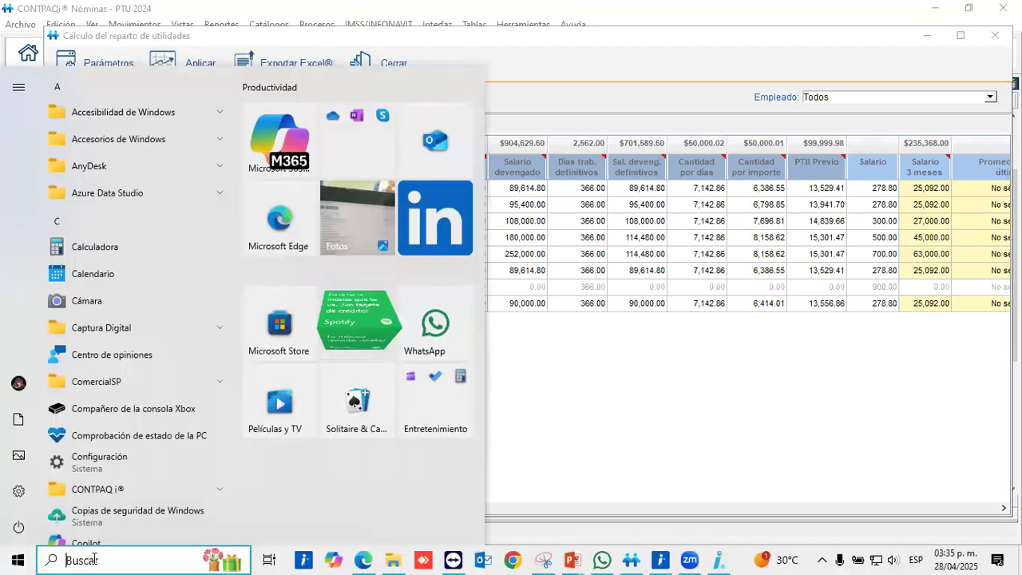
{"action": "left_click", "coordinate": [77, 250]}
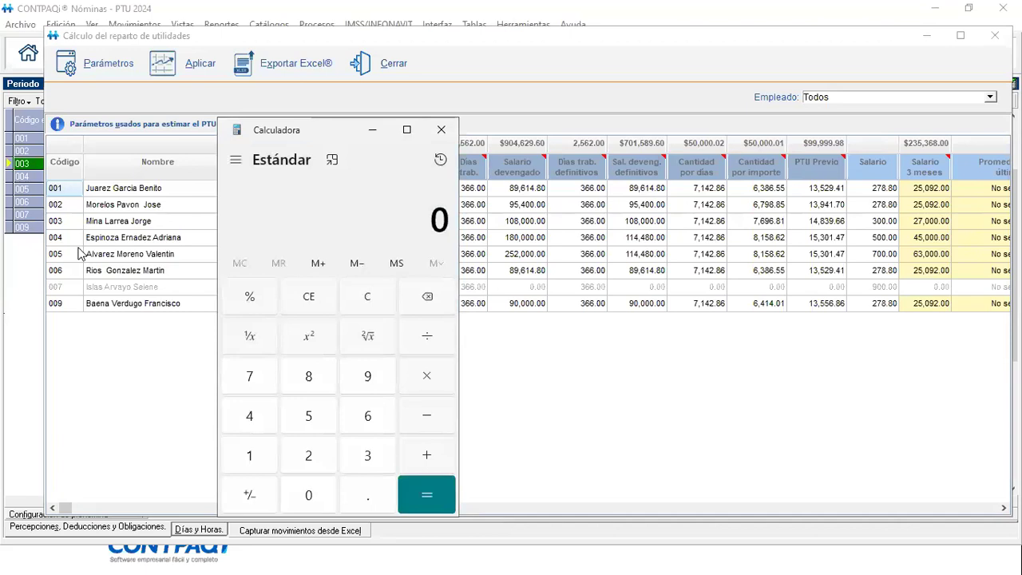
{"action": "type", "text": "95400"}
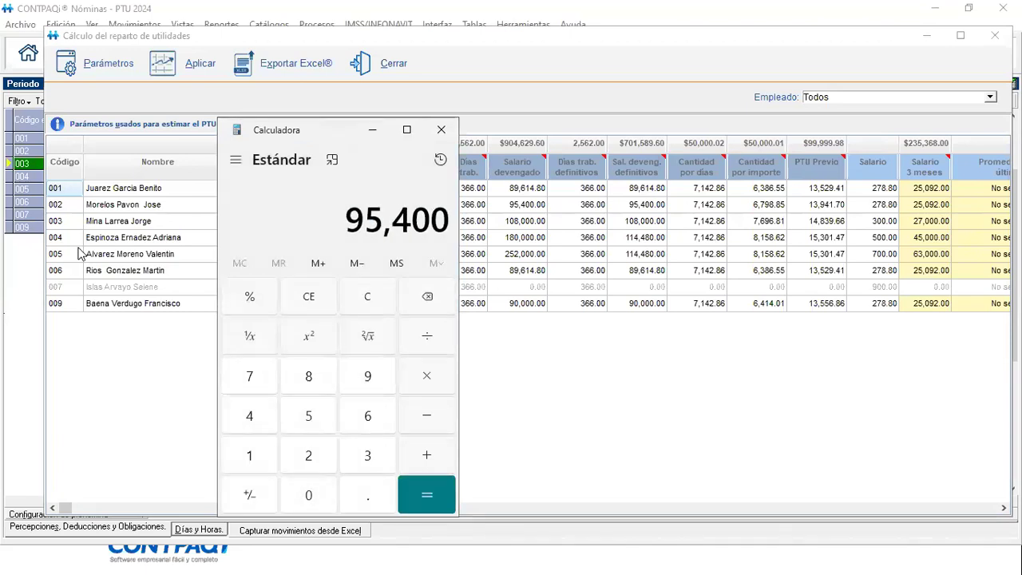
{"action": "type", "text": "*1.2"}
{"action": "key", "text": "Return"}
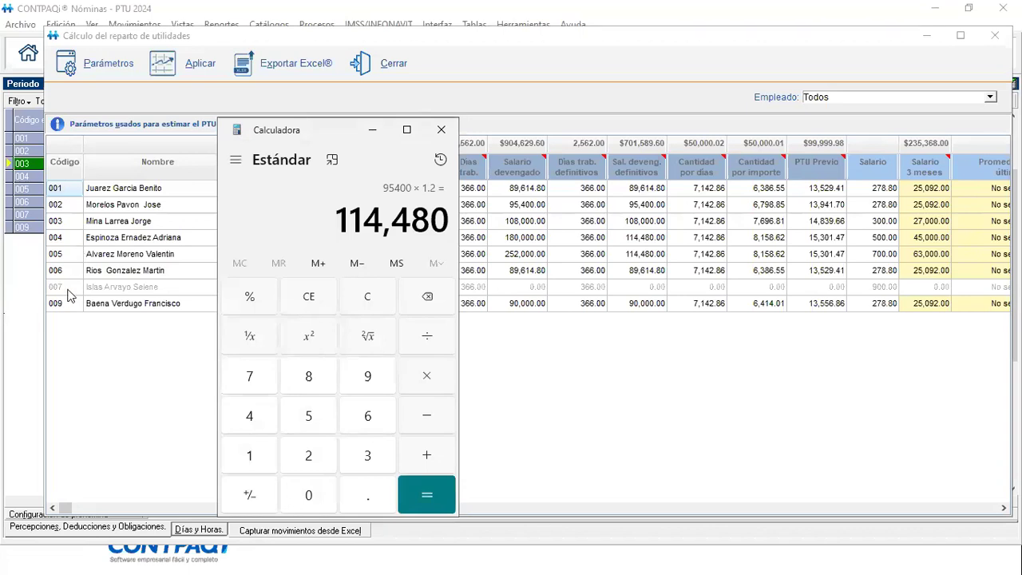
{"action": "left_click", "coordinate": [370, 134]}
Step: Compare employee 004's definitive and original earned salary with employee 002's definitive earned salary
{"action": "left_click", "coordinate": [638, 241]}
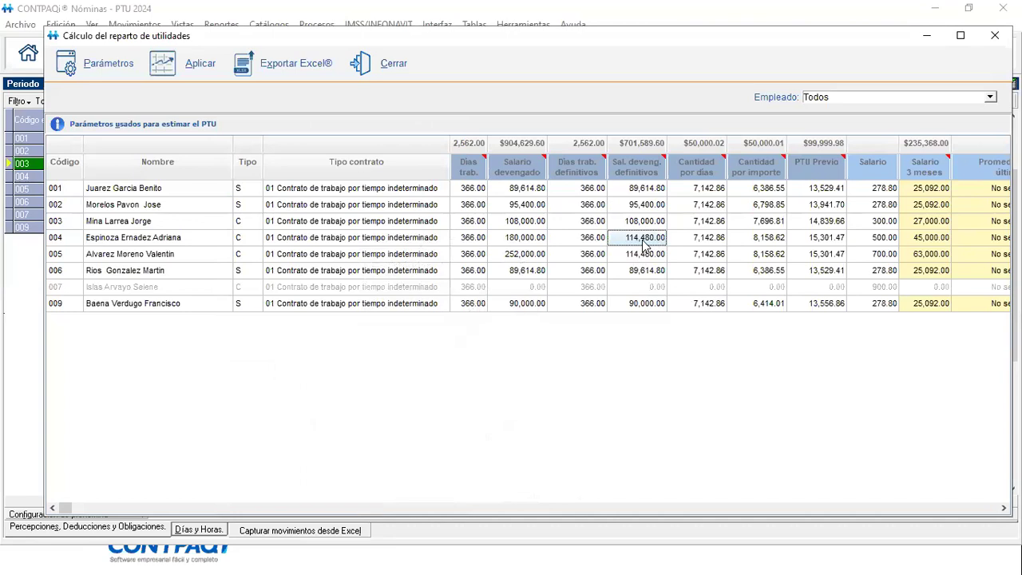
{"action": "left_click", "coordinate": [516, 241]}
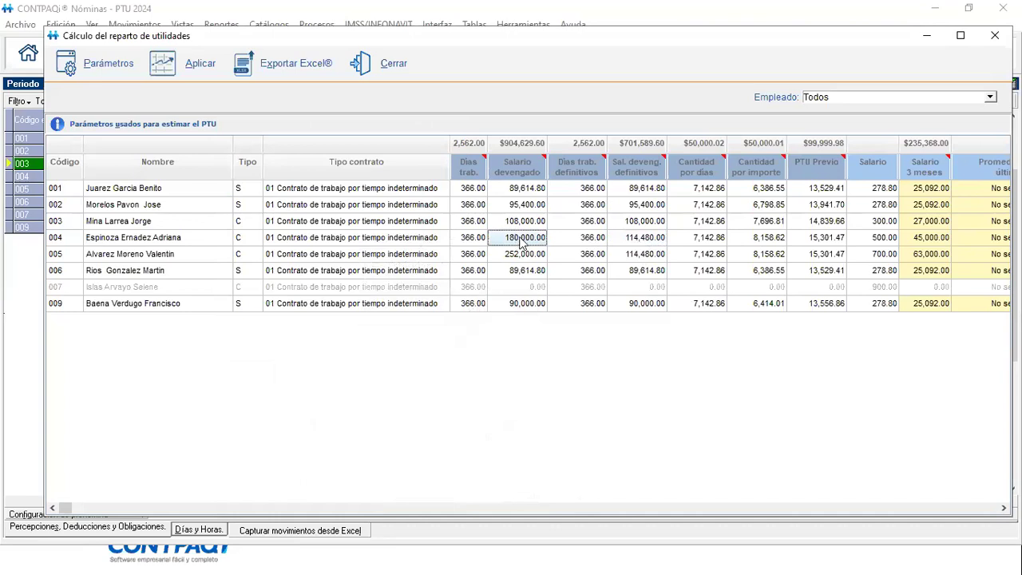
{"action": "left_click", "coordinate": [651, 208]}
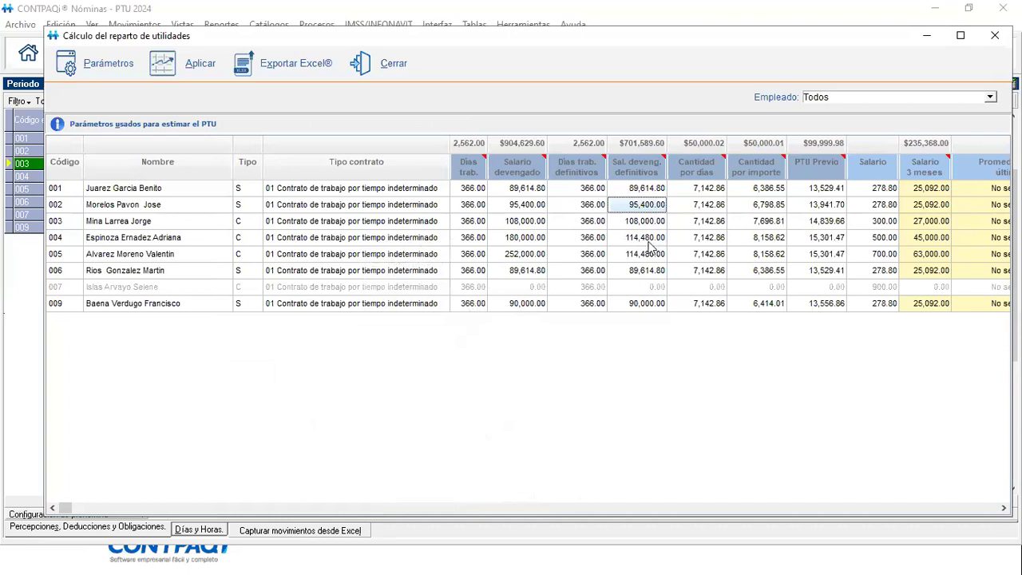
Step: Compare the earned salary with the definitive earned salary for employees 004 and 005
{"action": "left_click", "coordinate": [525, 241]}
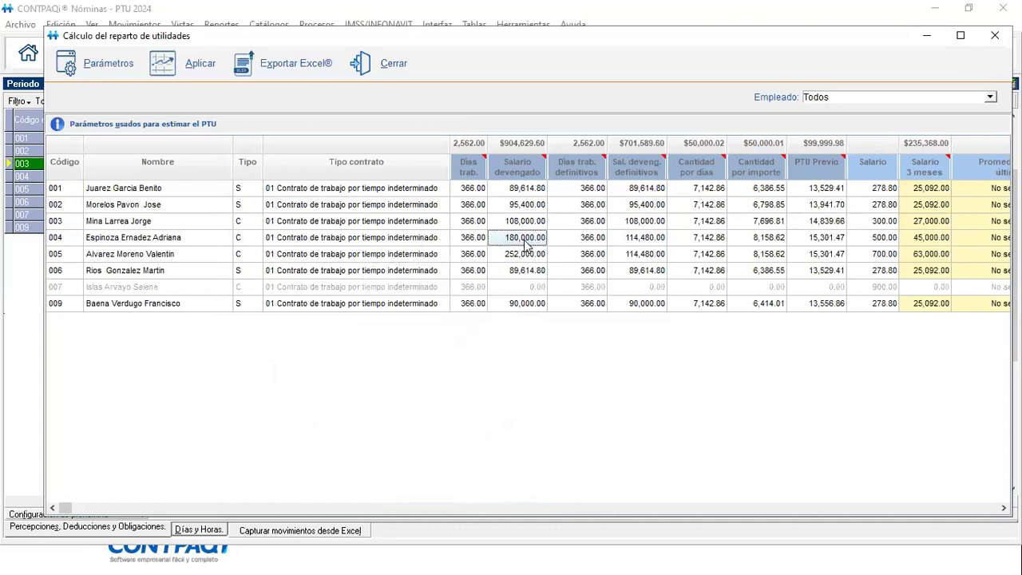
{"action": "left_click", "coordinate": [640, 241]}
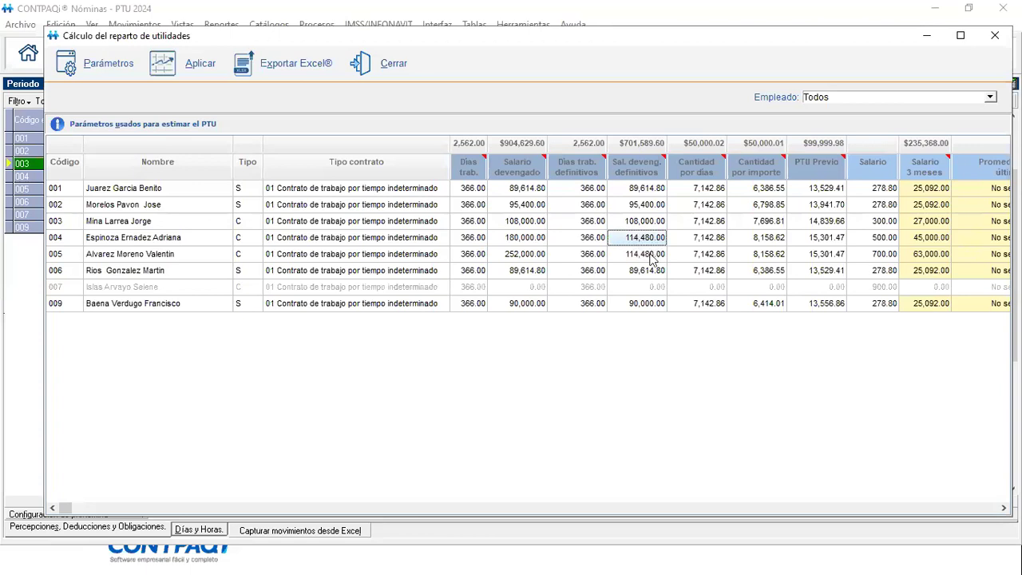
{"action": "left_click", "coordinate": [525, 260]}
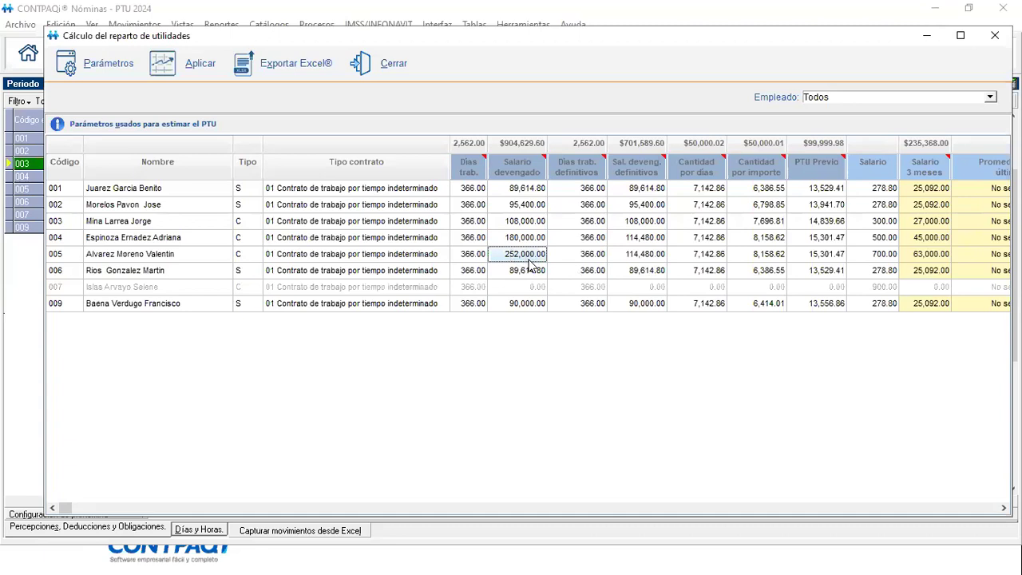
{"action": "left_click", "coordinate": [647, 259]}
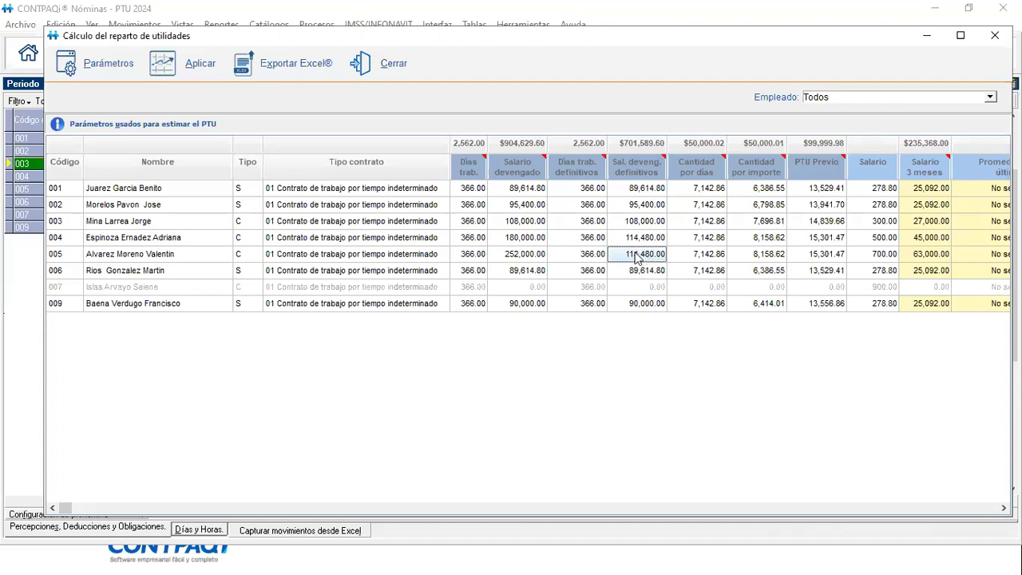
Step: Check employee 003's earned and definitive earned salary against the capped definitive salary of employee 004
{"action": "left_click", "coordinate": [518, 226]}
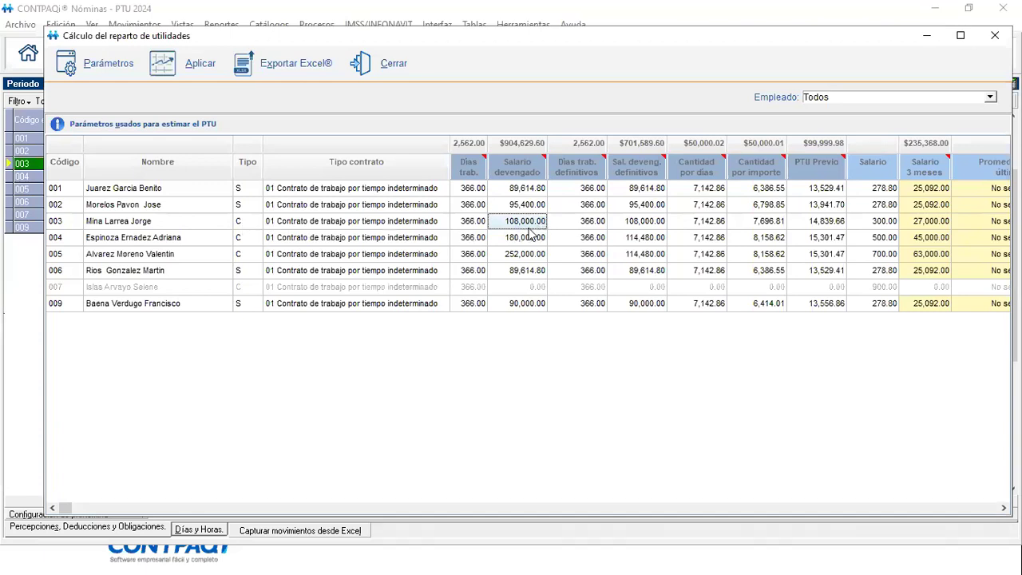
{"action": "left_click", "coordinate": [649, 242]}
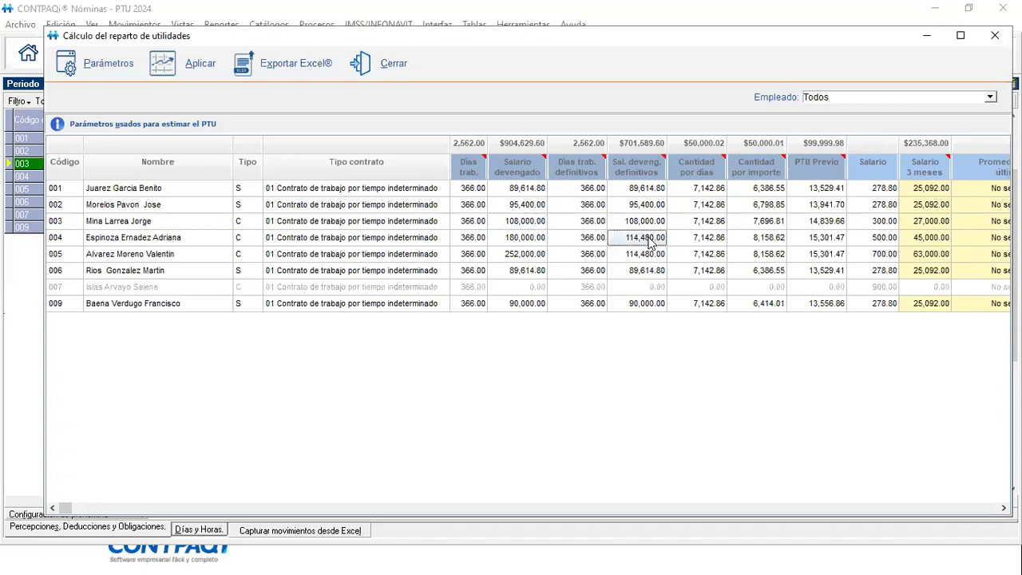
{"action": "left_click", "coordinate": [517, 227]}
{"action": "left_click", "coordinate": [653, 228]}
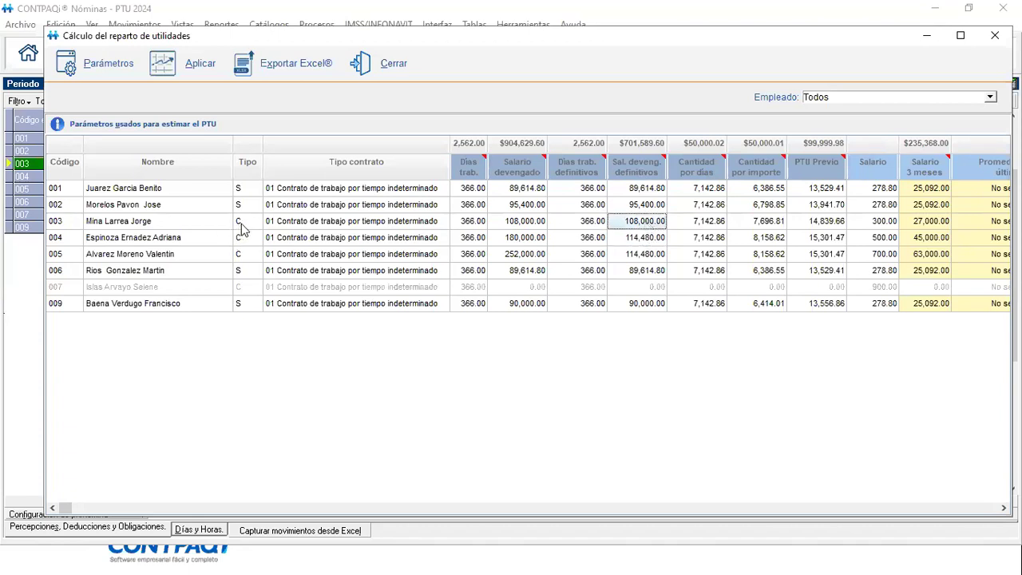
{"action": "left_click", "coordinate": [519, 224]}
{"action": "left_click", "coordinate": [645, 227]}
{"action": "left_click", "coordinate": [519, 225]}
{"action": "left_click", "coordinate": [645, 226]}
Step: Review the PTU amount by days for employees 001, 002, 009, 006, 005 and 004
{"action": "left_click", "coordinate": [711, 190]}
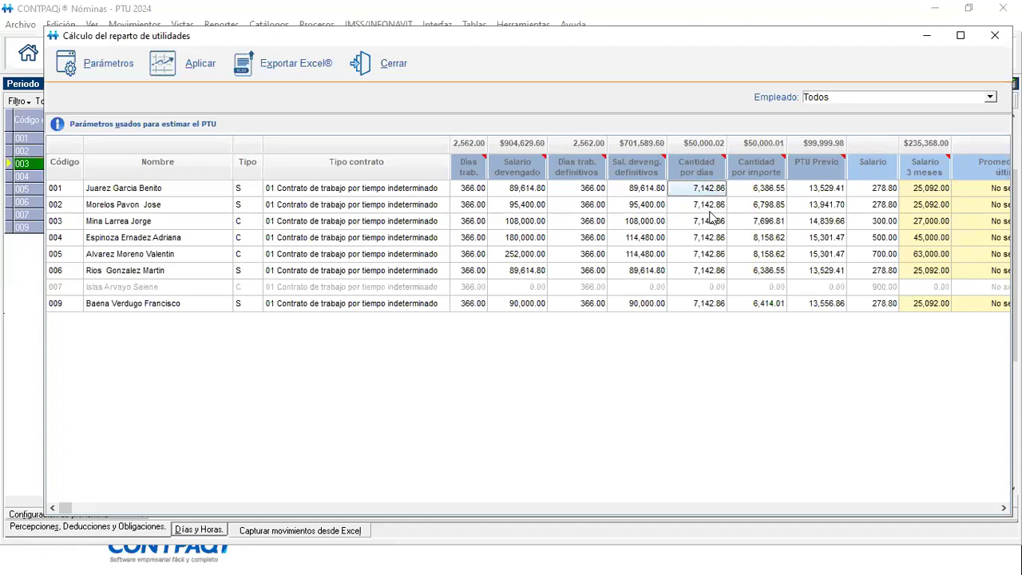
{"action": "left_click", "coordinate": [711, 209]}
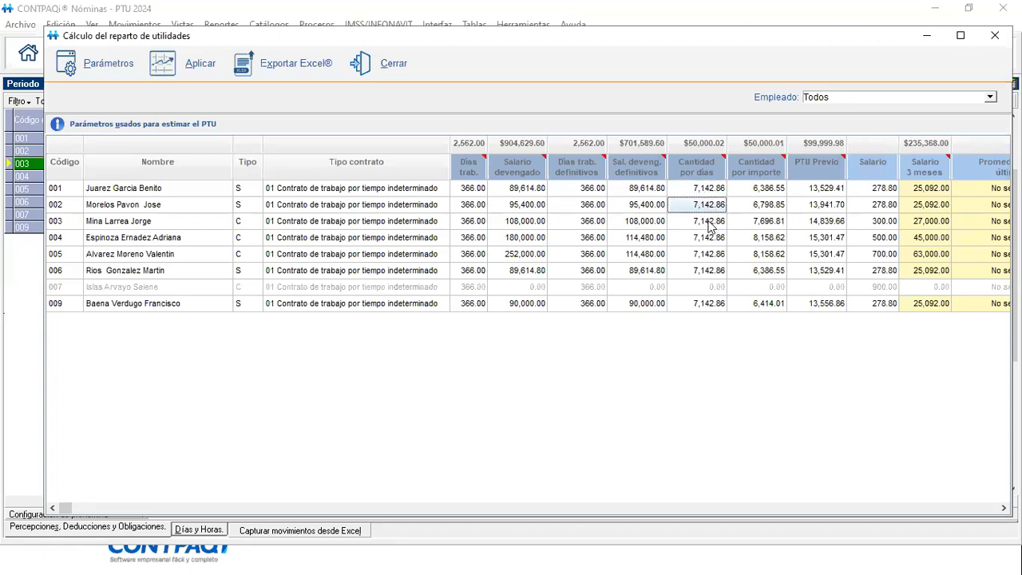
{"action": "left_click", "coordinate": [713, 307]}
{"action": "left_click", "coordinate": [718, 272]}
{"action": "left_click", "coordinate": [713, 254]}
{"action": "left_click", "coordinate": [710, 239]}
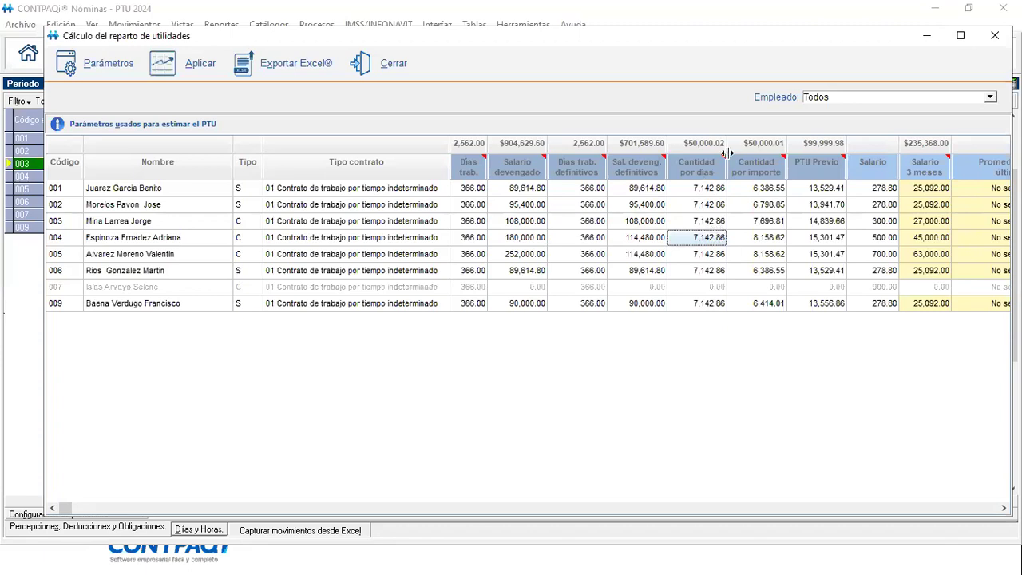
Step: Read the explanations of the amount by days, amount by salary and preliminary PTU columns, checking employee 001's amount by salary
{"action": "mouse_move", "coordinate": [724, 163]}
{"action": "mouse_move", "coordinate": [781, 165]}
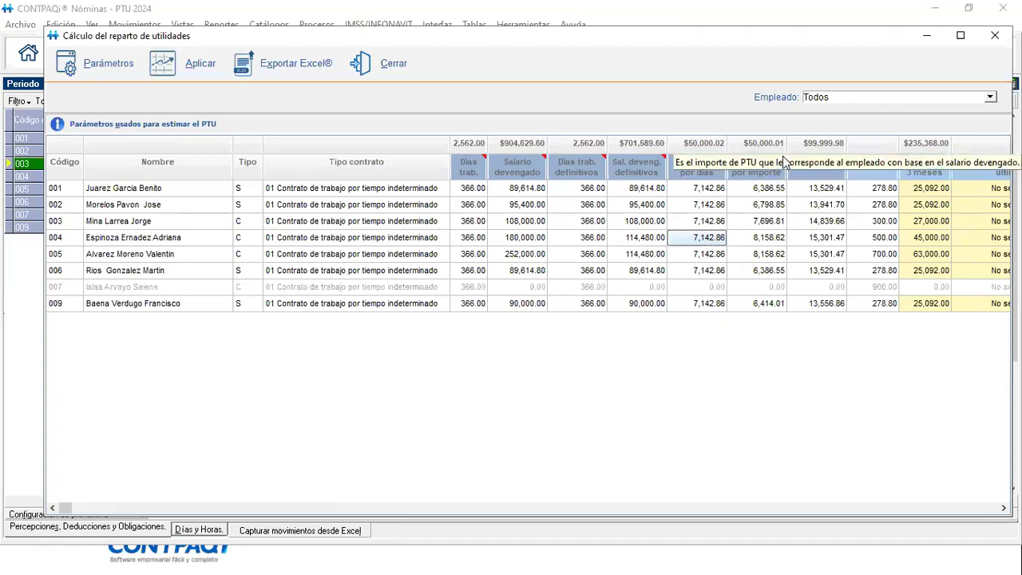
{"action": "left_click", "coordinate": [761, 190]}
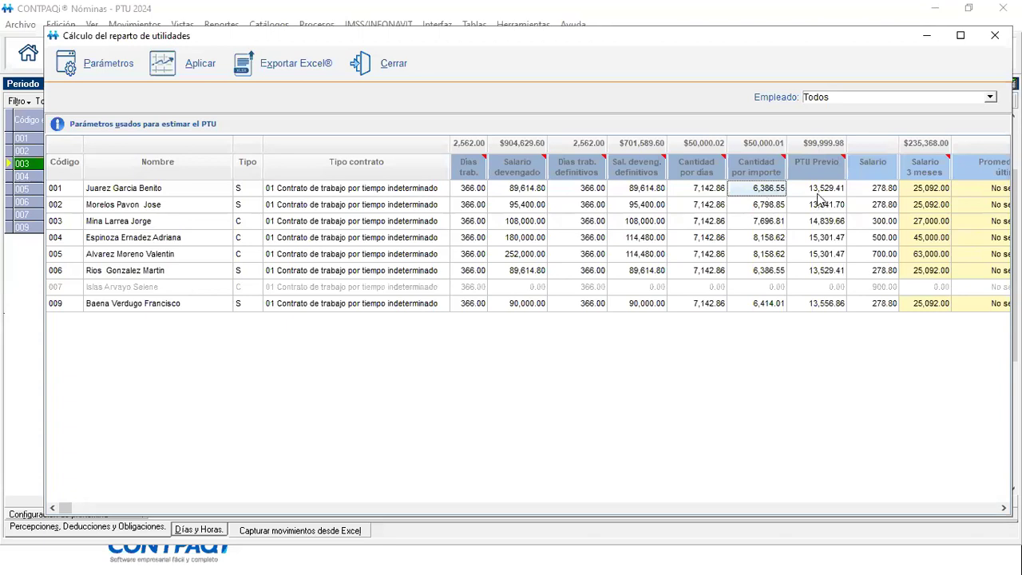
{"action": "mouse_move", "coordinate": [840, 162]}
Step: Shift and widen the PTU results window to show more columns, and inspect employee 001's preliminary PTU
{"action": "left_click_drag", "start_coordinate": [665, 40], "coordinate": [596, 34]}
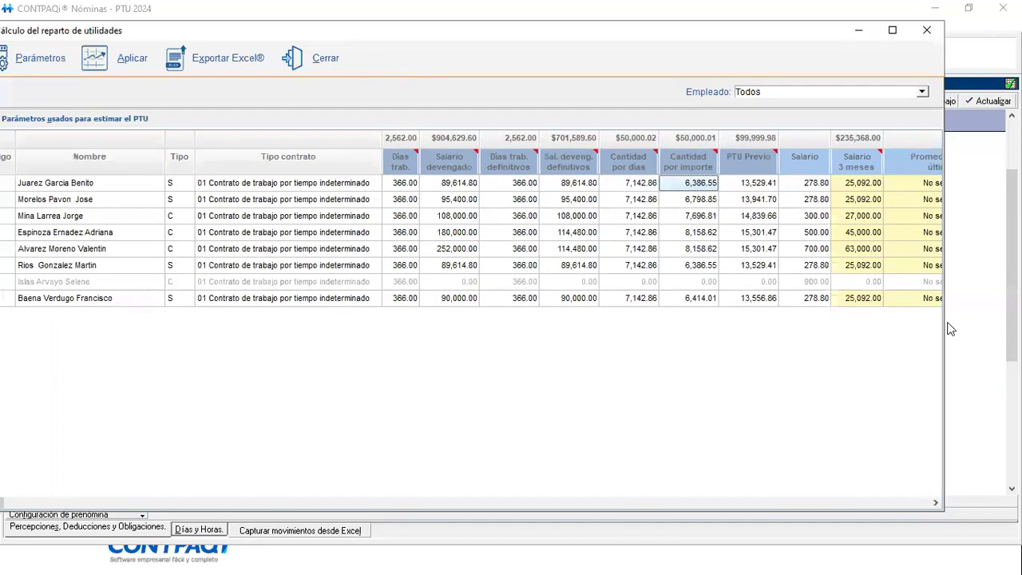
{"action": "left_click_drag", "start_coordinate": [943, 320], "coordinate": [995, 304]}
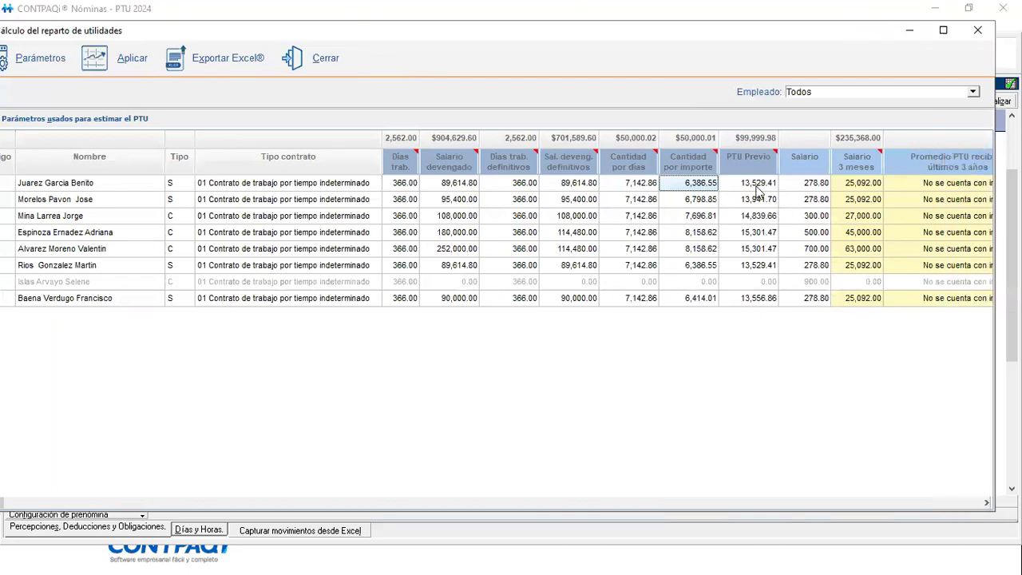
{"action": "left_click", "coordinate": [759, 185]}
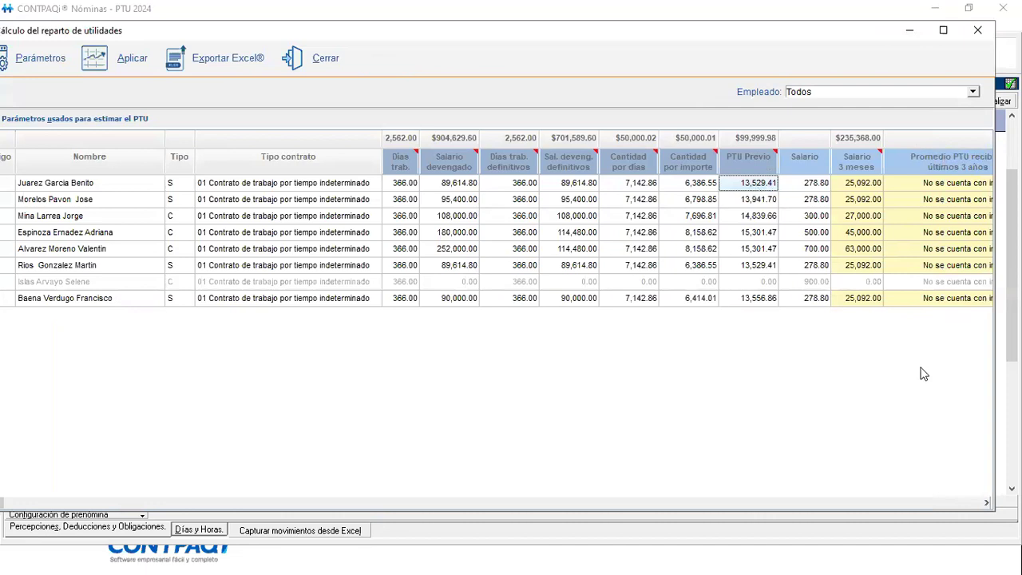
Step: Review the daily salary of each employee in the PTU results, ending back at employee 001
{"action": "key", "text": "Tab"}
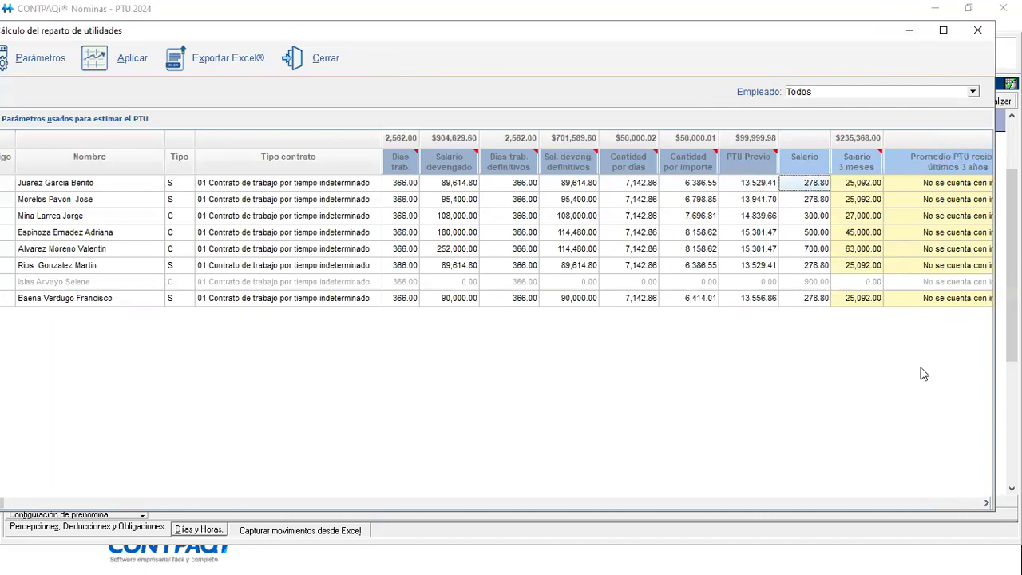
{"action": "key", "text": "Down"}
{"action": "key", "text": "Down"}
{"action": "key", "text": "Down"}
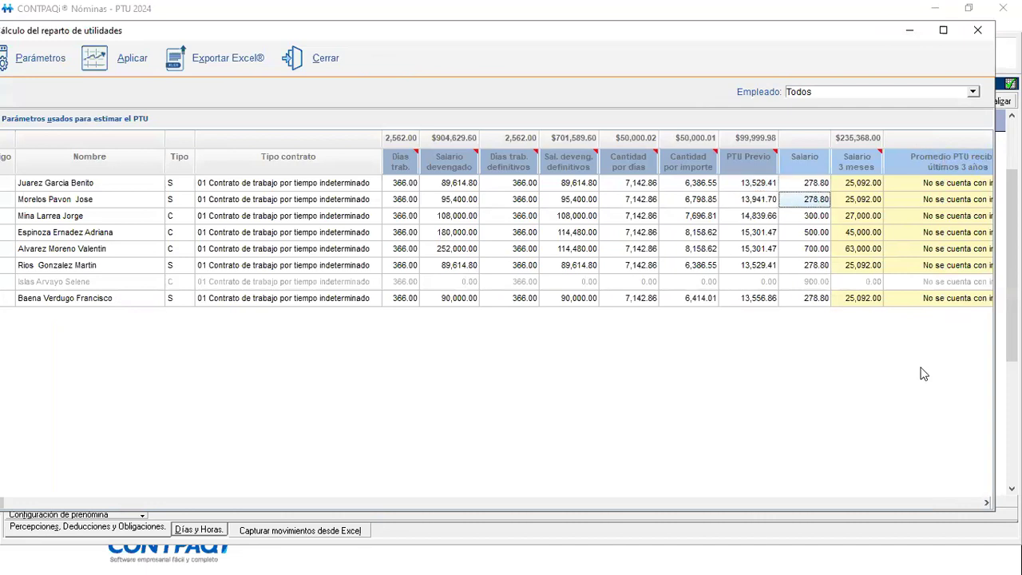
{"action": "key", "text": "Down"}
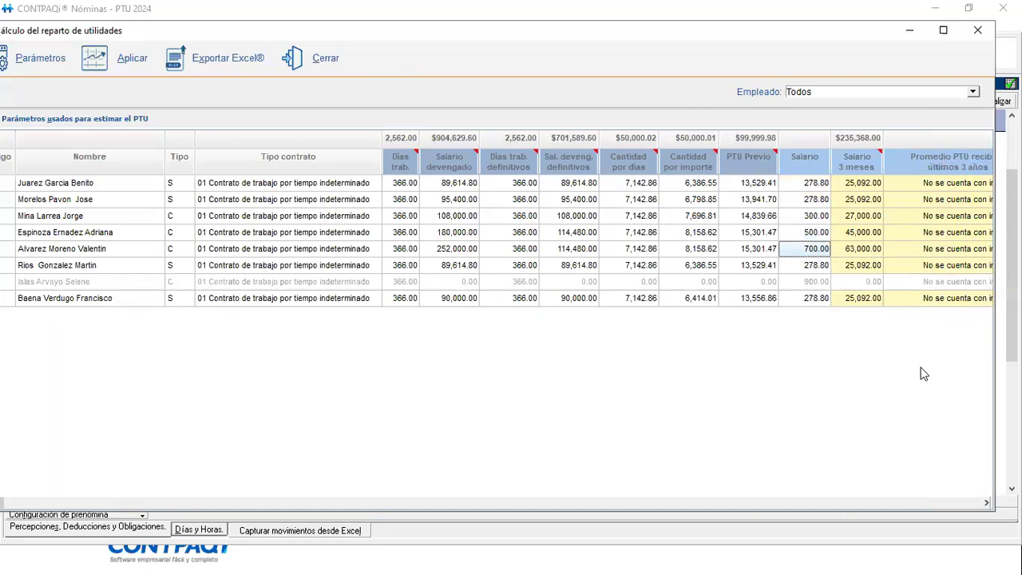
{"action": "key", "text": "Down"}
{"action": "key", "text": "Down"}
{"action": "key", "text": "Down"}
{"action": "key", "text": "Up"}
{"action": "key", "text": "Up"}
{"action": "key", "text": "Up"}
{"action": "key", "text": "Up"}
{"action": "key", "text": "Up"}
{"action": "key", "text": "Up"}
{"action": "key", "text": "Up"}
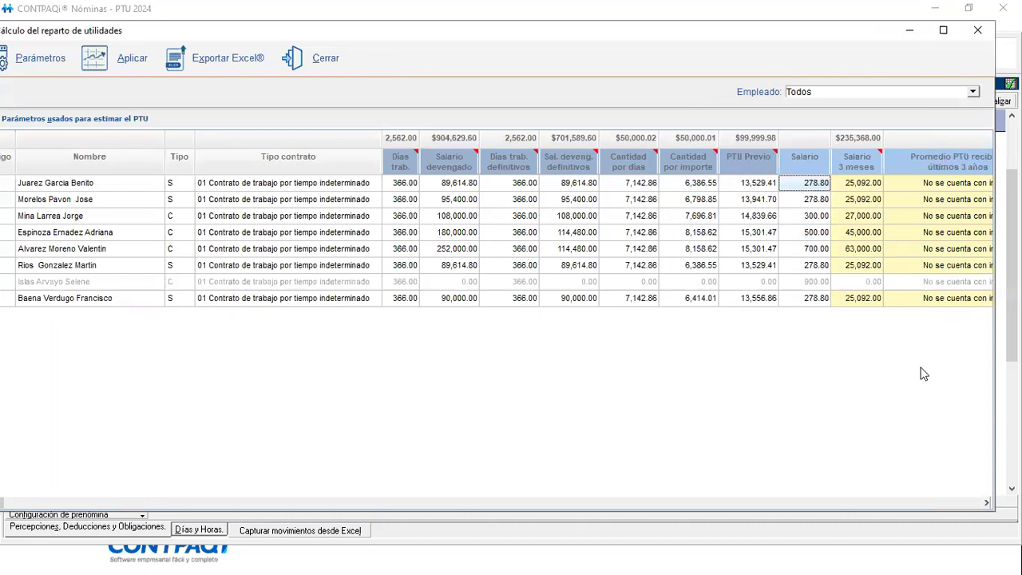
Step: Examine employee 001's three-month salary, average PTU received over the last three years and PTU cap
{"action": "key", "text": "Right"}
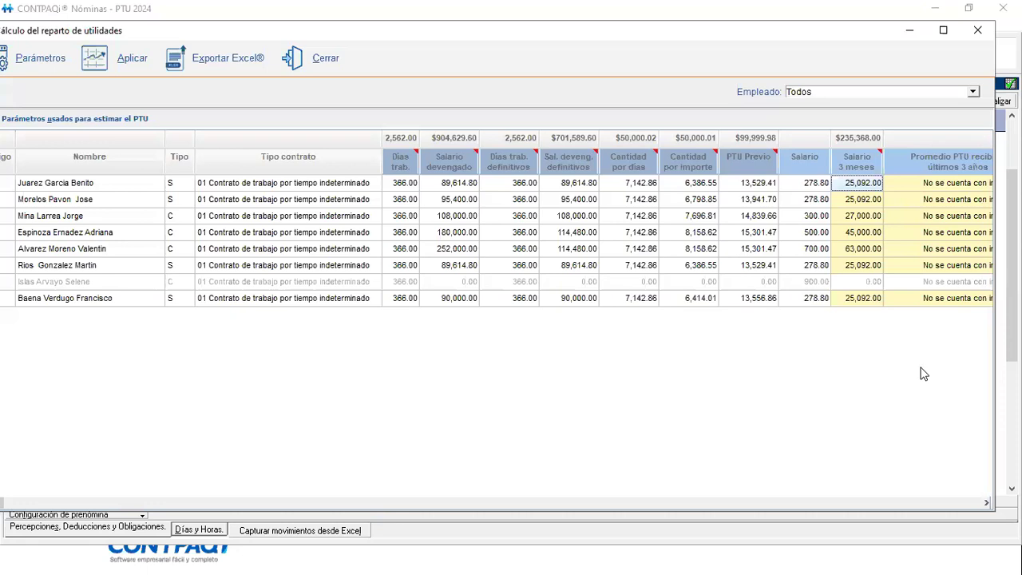
{"action": "key", "text": "Right"}
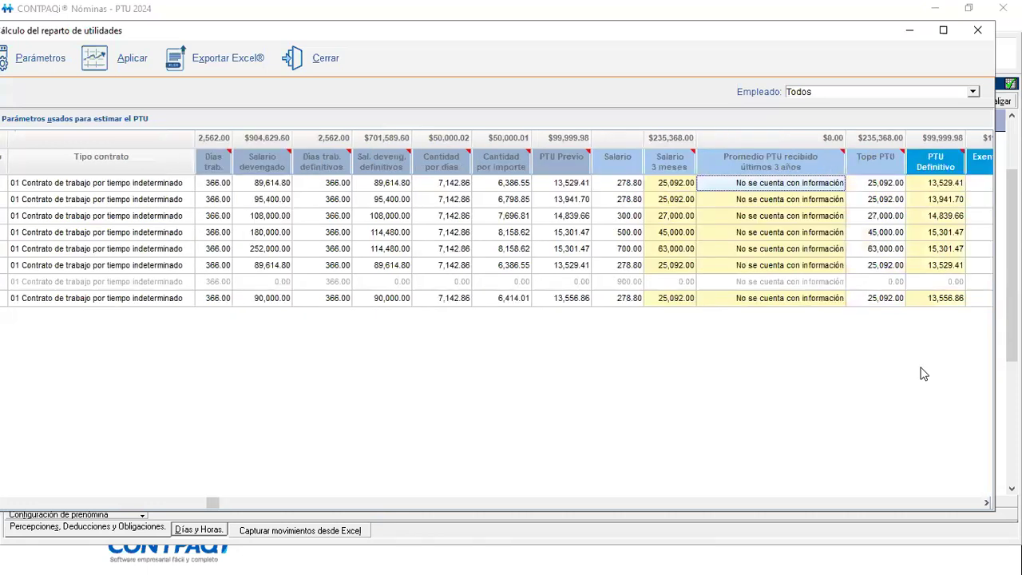
{"action": "key", "text": "Left"}
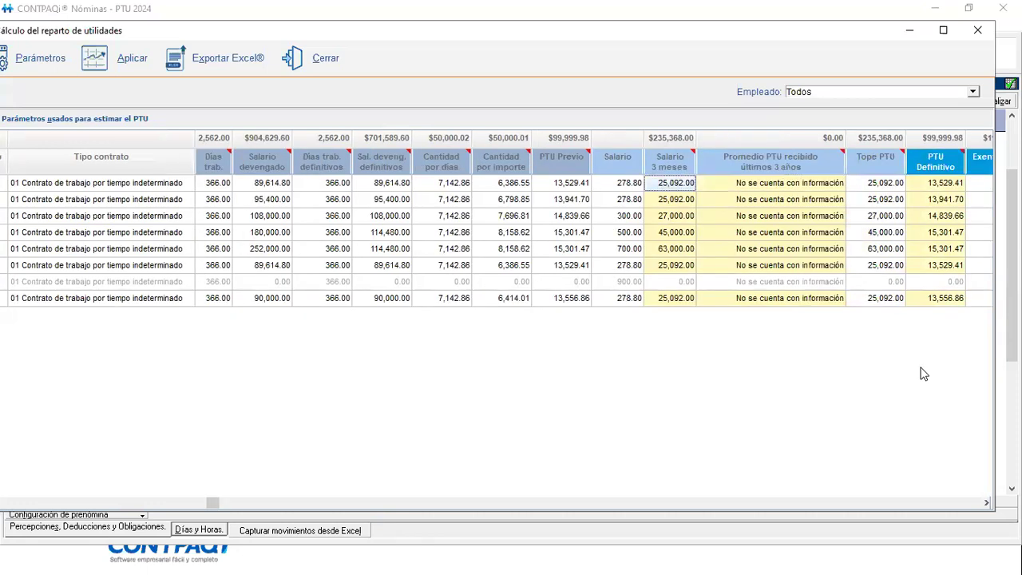
{"action": "key", "text": "Right"}
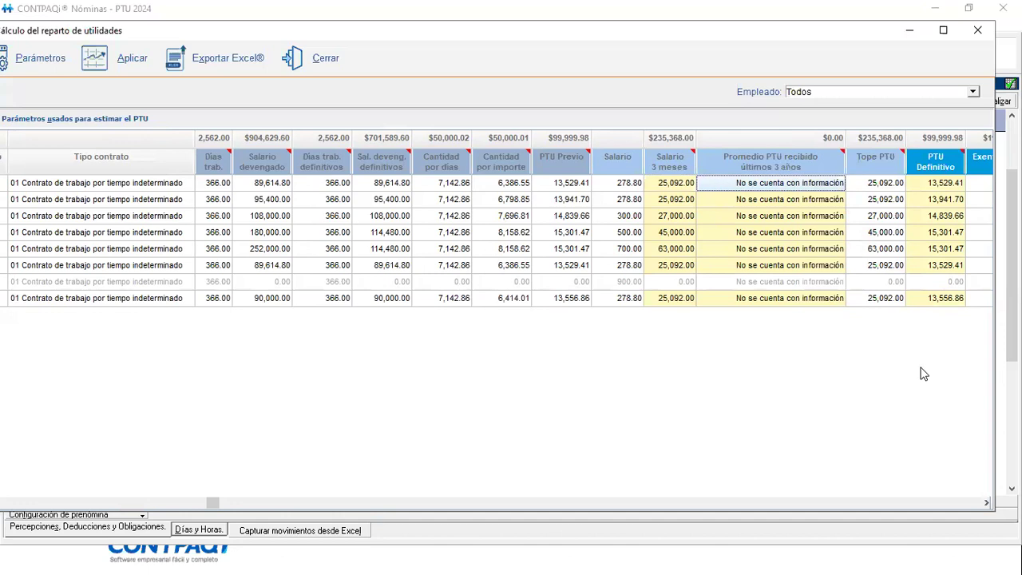
{"action": "key", "text": "Right"}
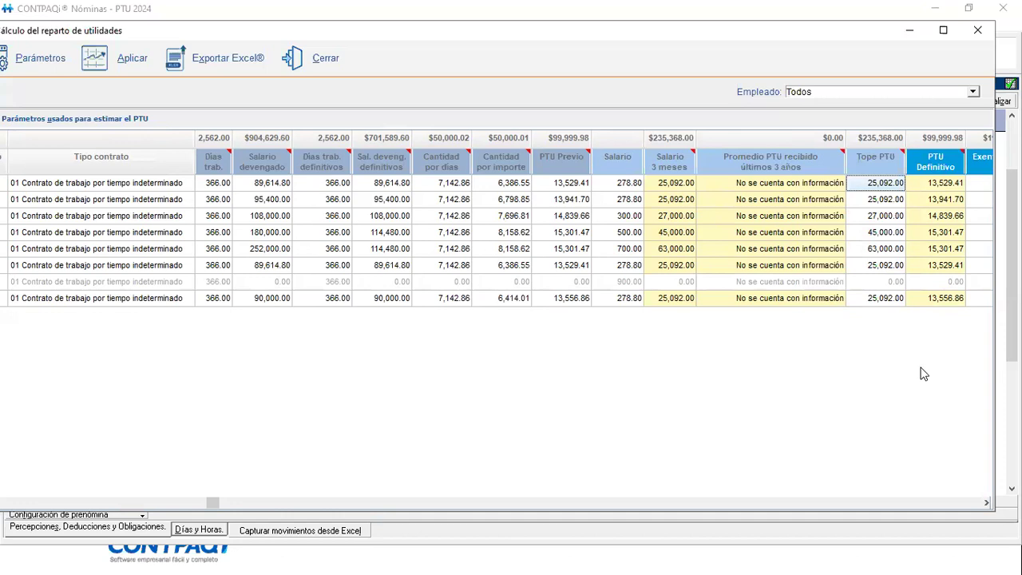
{"action": "key", "text": "Left"}
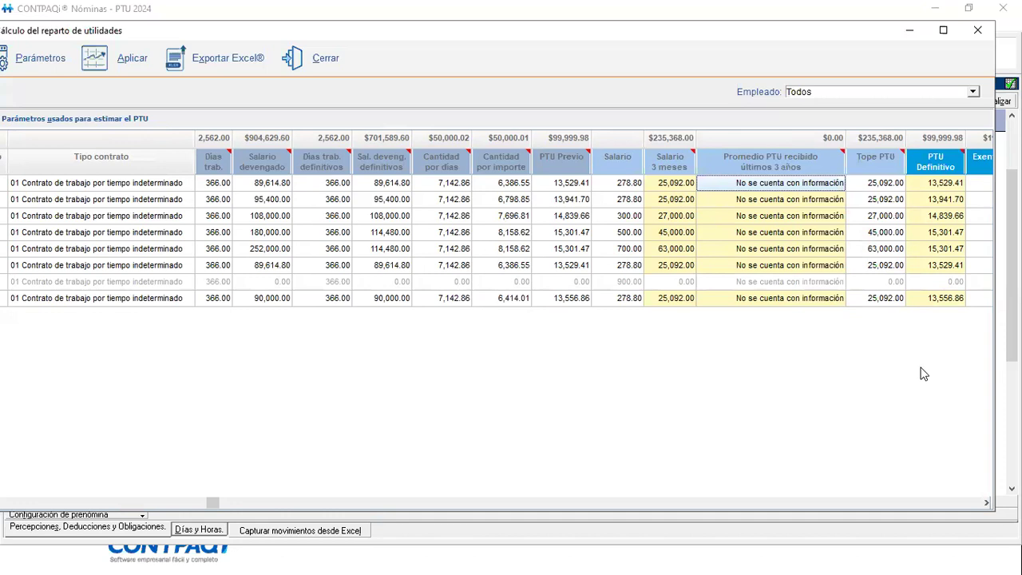
{"action": "left_click", "coordinate": [784, 185]}
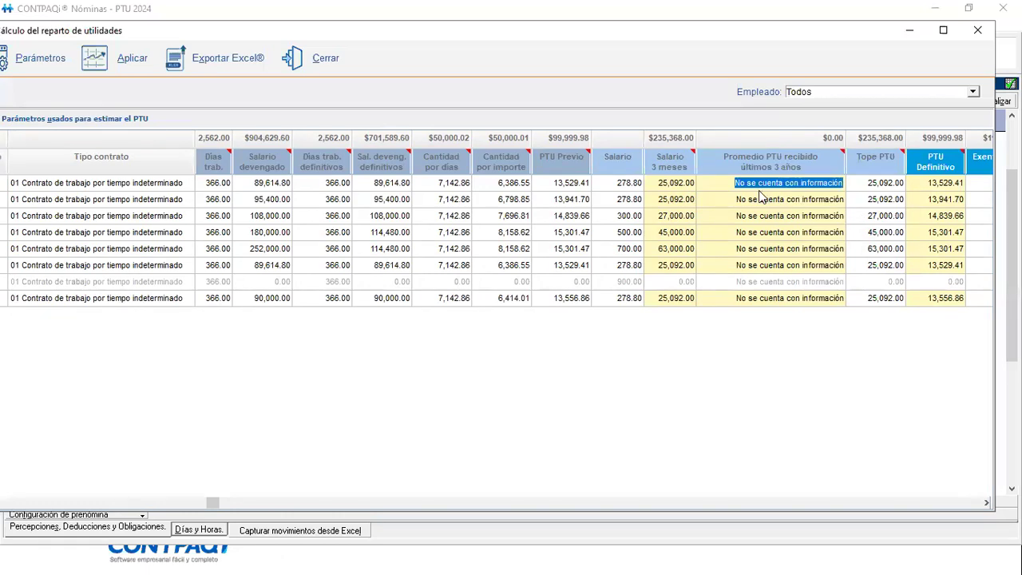
Step: Review the definitive PTU of employees 001 to 005, comparing it with the PTU cap and employee 005's three-month salary
{"action": "left_click", "coordinate": [888, 184]}
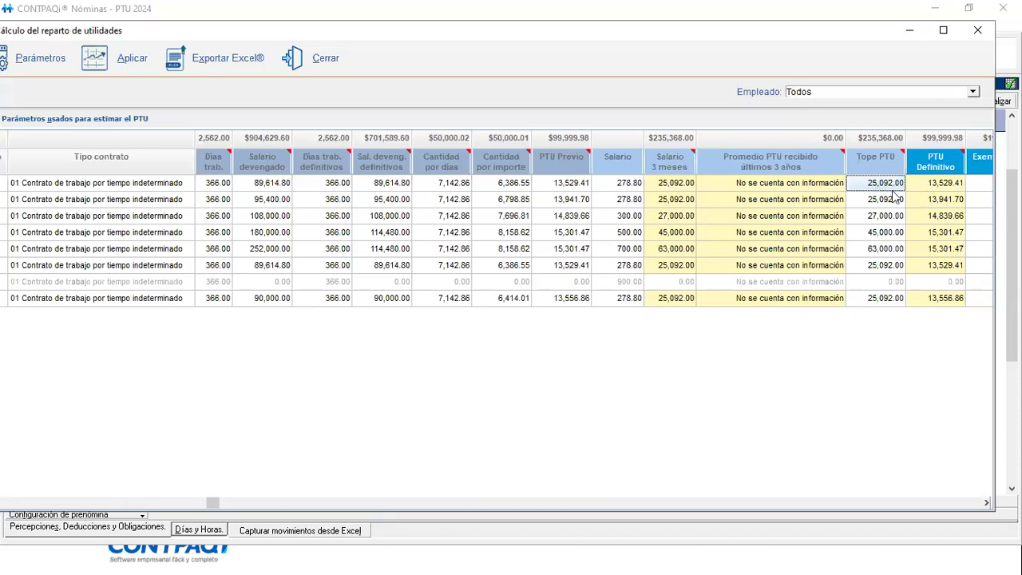
{"action": "left_click", "coordinate": [948, 185]}
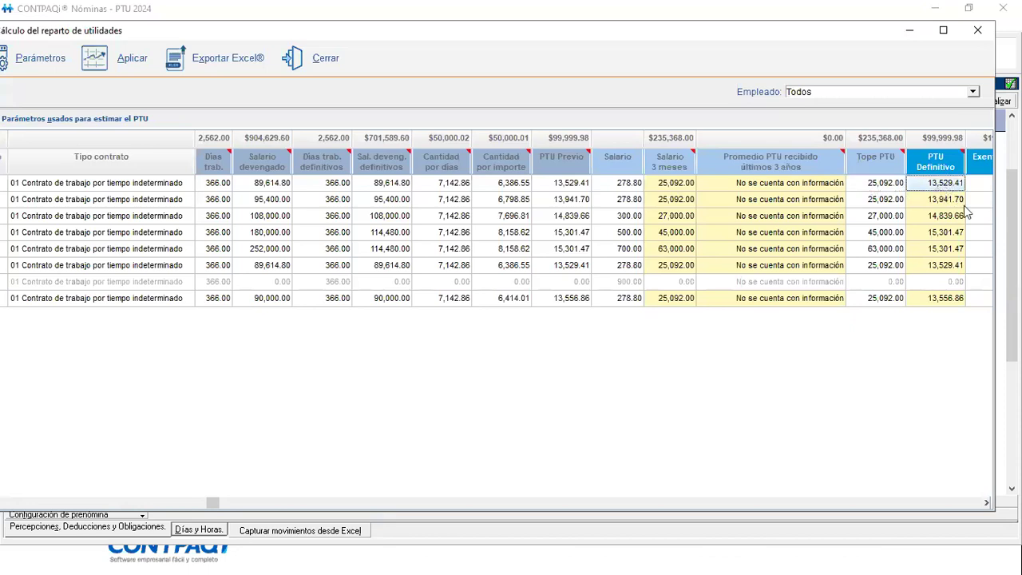
{"action": "left_click", "coordinate": [952, 201]}
{"action": "left_click", "coordinate": [948, 220]}
{"action": "left_click", "coordinate": [950, 235]}
{"action": "left_click", "coordinate": [950, 250]}
{"action": "left_click", "coordinate": [886, 253]}
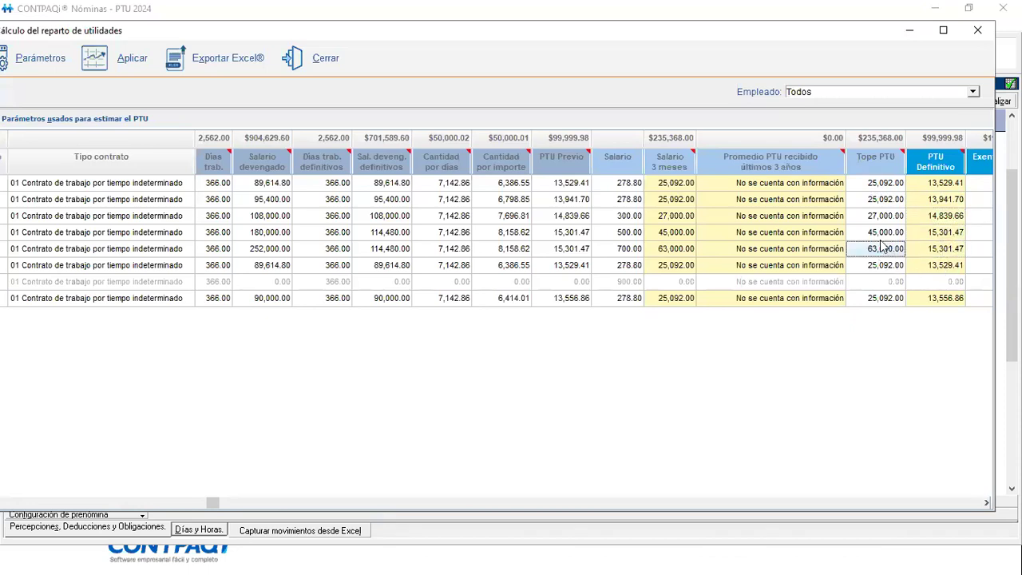
{"action": "left_click", "coordinate": [672, 254]}
{"action": "left_click", "coordinate": [946, 252]}
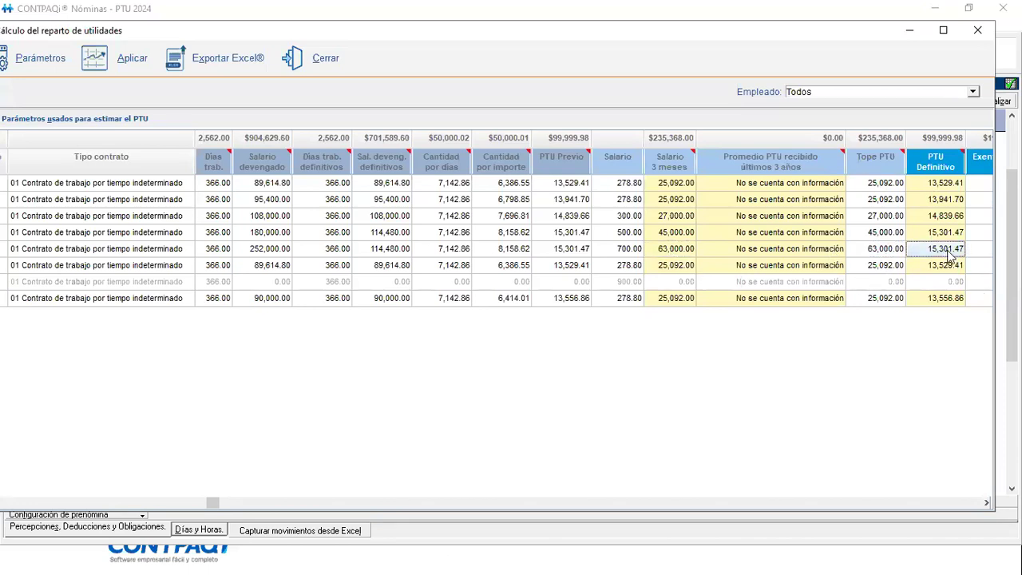
Step: Check the three-month salary of employees 001 to 003, and compare employee 001's with the PTU cap and definitive PTU
{"action": "left_click", "coordinate": [677, 185]}
{"action": "left_click", "coordinate": [675, 199]}
{"action": "left_click", "coordinate": [675, 216]}
{"action": "left_click", "coordinate": [674, 188]}
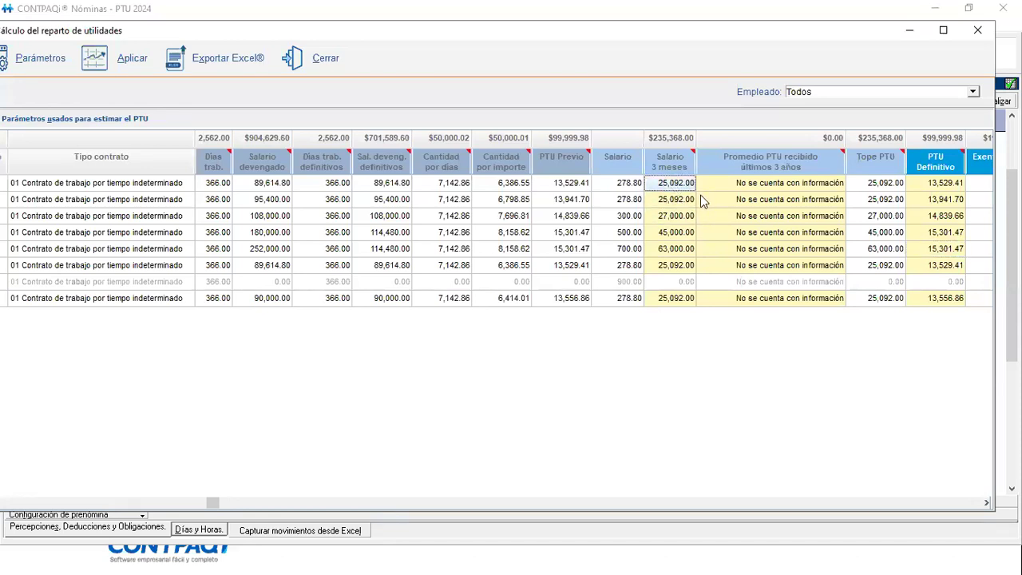
{"action": "left_click", "coordinate": [878, 187]}
{"action": "left_click", "coordinate": [939, 185]}
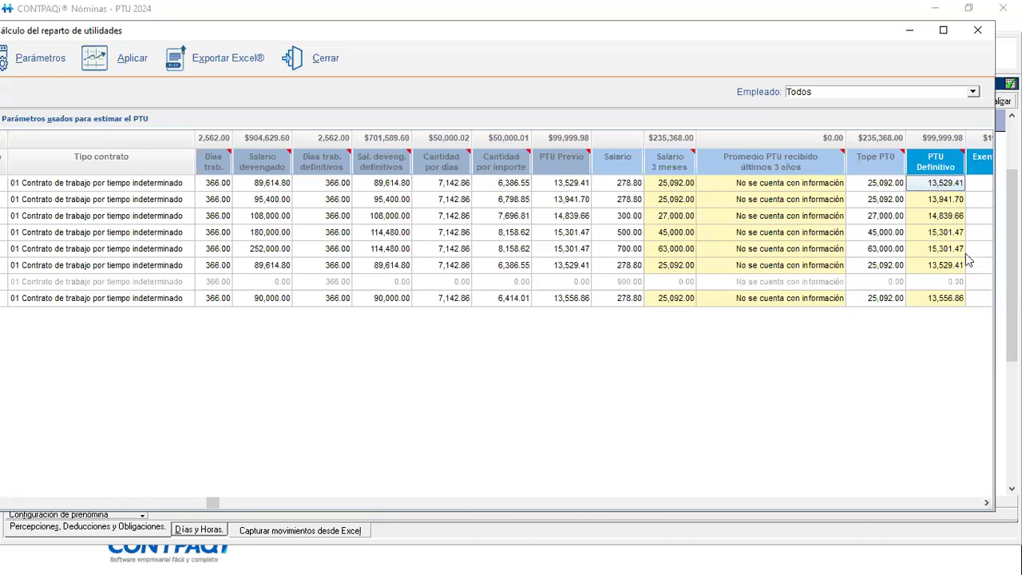
Step: Inspect employee 001's exempt and taxable PTU amounts and read the explanation of the exempt PTU column
{"action": "key", "text": "Right"}
{"action": "key", "text": "Right"}
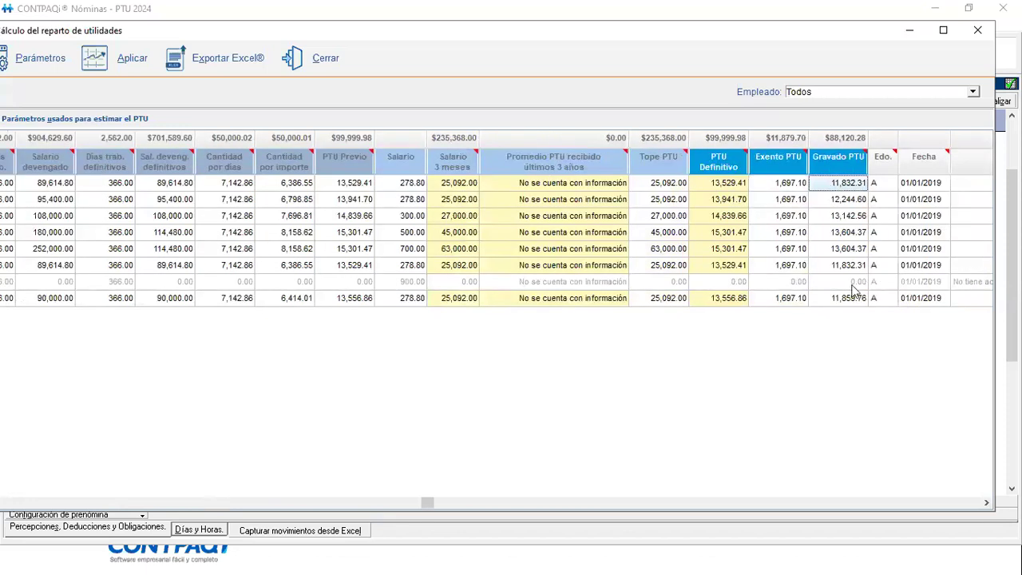
{"action": "left_click", "coordinate": [783, 186]}
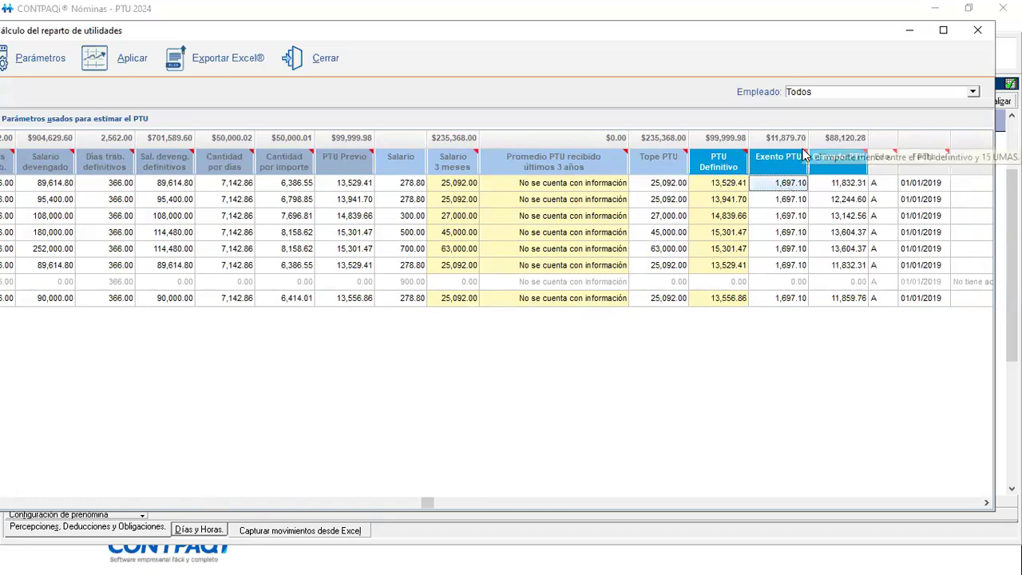
{"action": "mouse_move", "coordinate": [808, 158]}
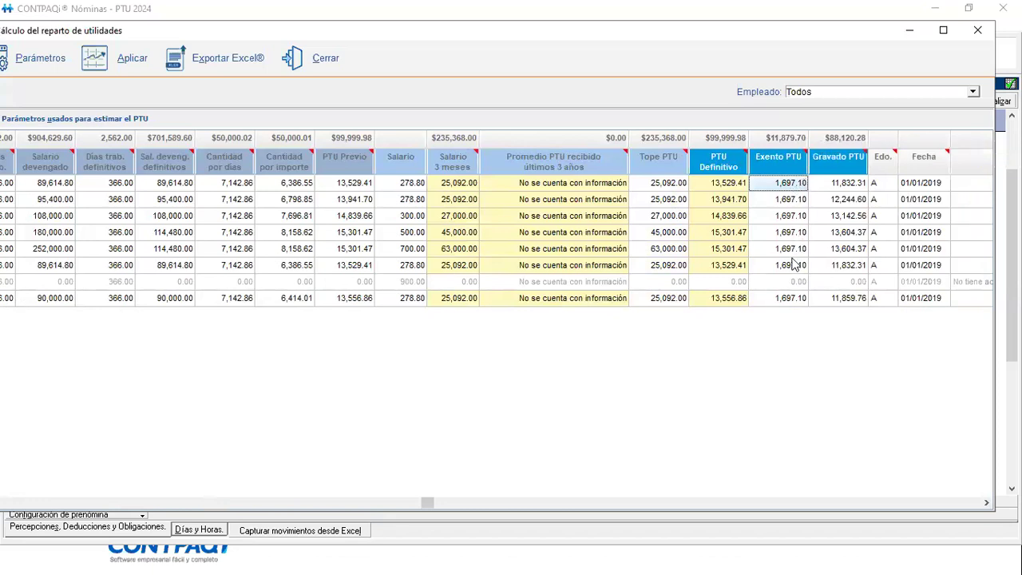
Step: Review the exempt PTU amounts of the participating employees, from 009 back to 001
{"action": "left_click", "coordinate": [797, 299]}
{"action": "left_click", "coordinate": [789, 264]}
{"action": "left_click", "coordinate": [790, 248]}
{"action": "left_click", "coordinate": [789, 232]}
{"action": "left_click", "coordinate": [787, 216]}
{"action": "left_click", "coordinate": [782, 197]}
{"action": "left_click", "coordinate": [778, 183]}
Step: Review the taxable PTU amounts of the participating employees, from 001 through 009
{"action": "left_click", "coordinate": [841, 188]}
{"action": "left_click", "coordinate": [839, 203]}
{"action": "left_click", "coordinate": [839, 220]}
{"action": "left_click", "coordinate": [840, 234]}
{"action": "left_click", "coordinate": [842, 251]}
{"action": "left_click", "coordinate": [841, 268]}
{"action": "left_click", "coordinate": [845, 304]}
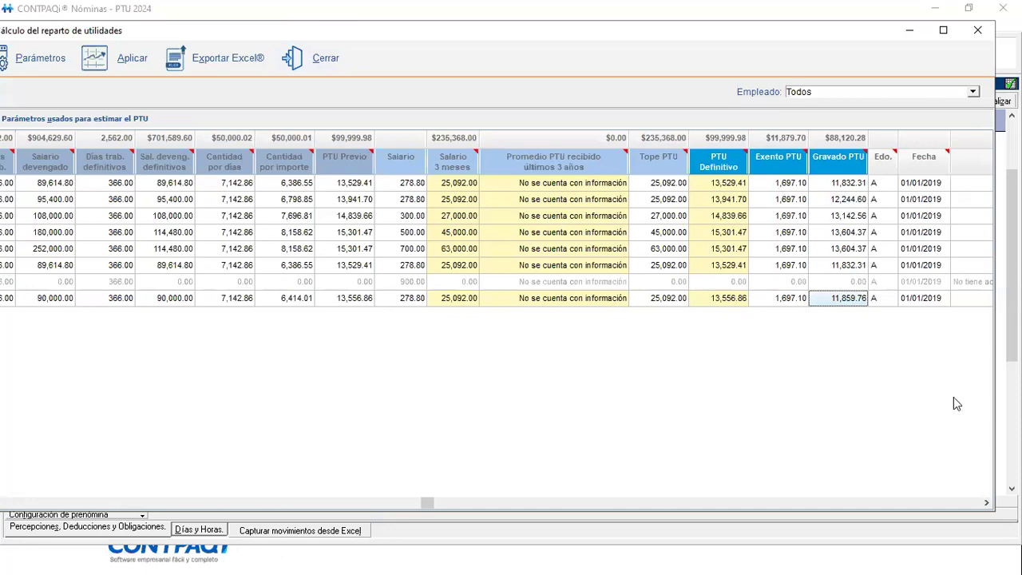
Step: Apply the calculated PTU to the employees and dismiss the completion notice
{"action": "left_click", "coordinate": [121, 62]}
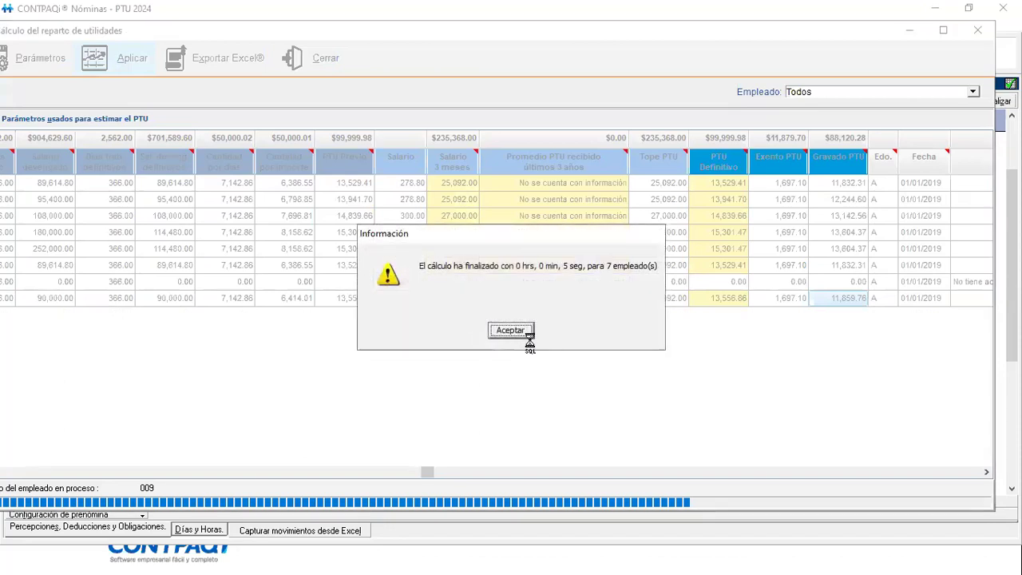
{"action": "left_click", "coordinate": [519, 334]}
{"action": "left_click", "coordinate": [494, 335]}
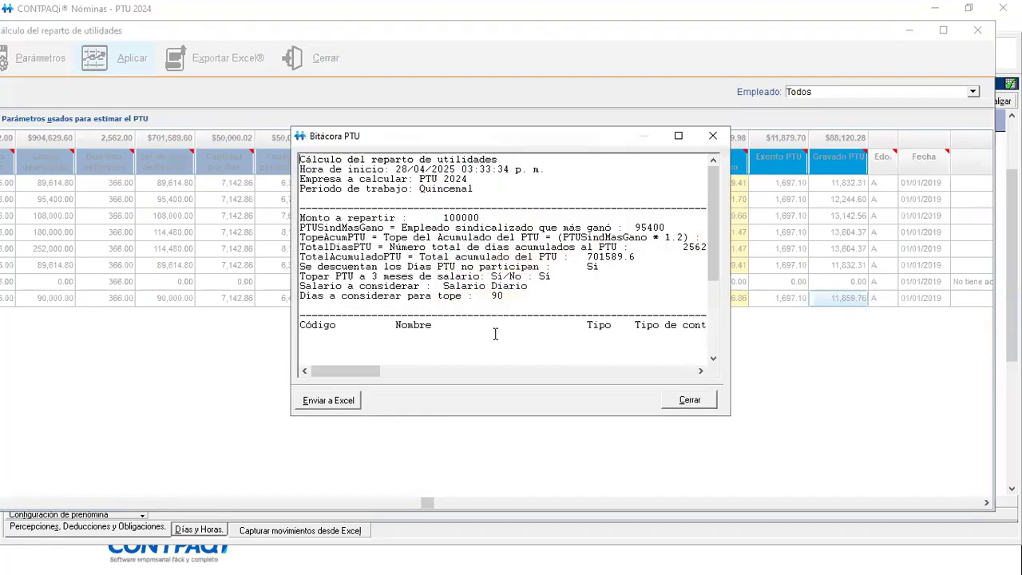
Step: Send the PTU log to Excel and close the log together with the profit-sharing calculation
{"action": "left_click", "coordinate": [328, 400]}
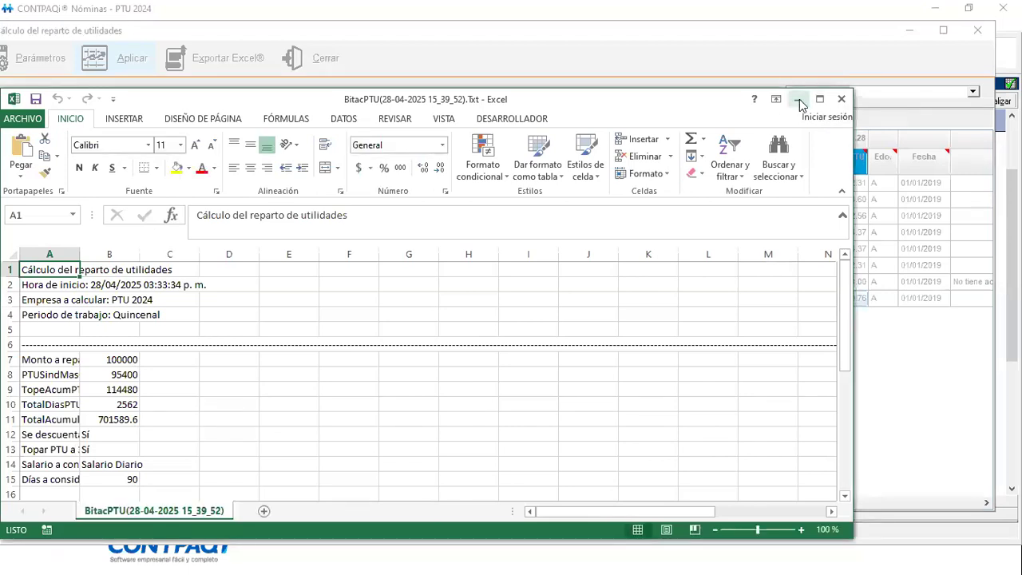
{"action": "left_click", "coordinate": [798, 100]}
{"action": "left_click", "coordinate": [704, 396]}
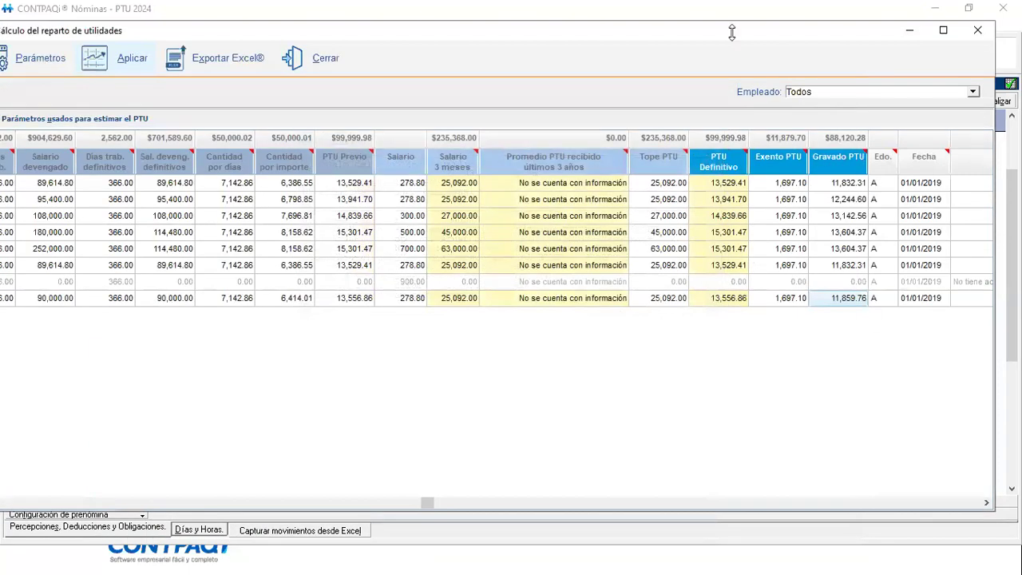
{"action": "left_click", "coordinate": [335, 60]}
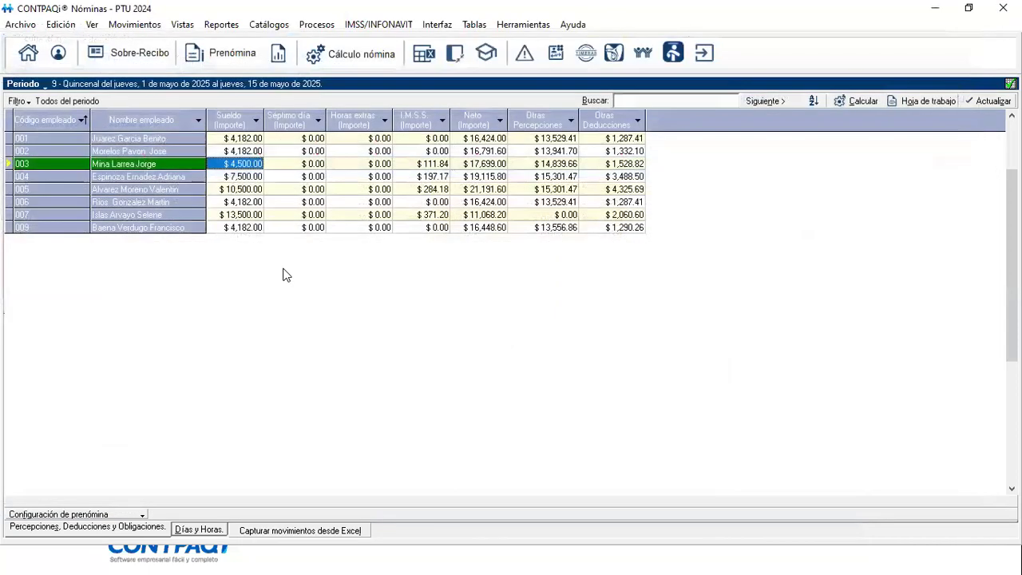
Step: Inspect the Sobre-recibo of employees 001 and 002, checking the Reparto de utilidades and I.S.R. Art174 amounts
{"action": "left_click", "coordinate": [164, 139]}
{"action": "left_click", "coordinate": [147, 57]}
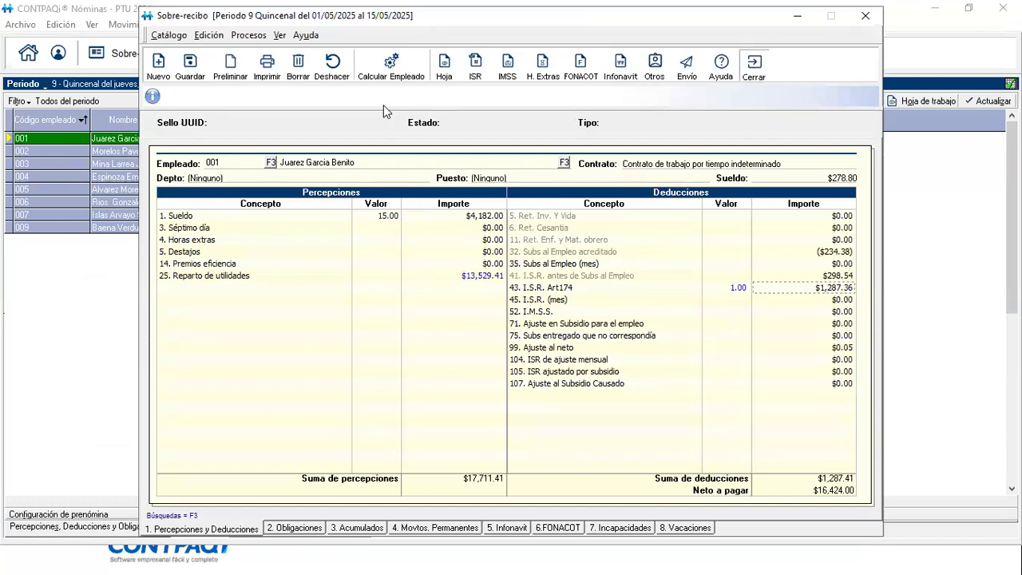
{"action": "left_click", "coordinate": [144, 153]}
{"action": "left_click", "coordinate": [149, 63]}
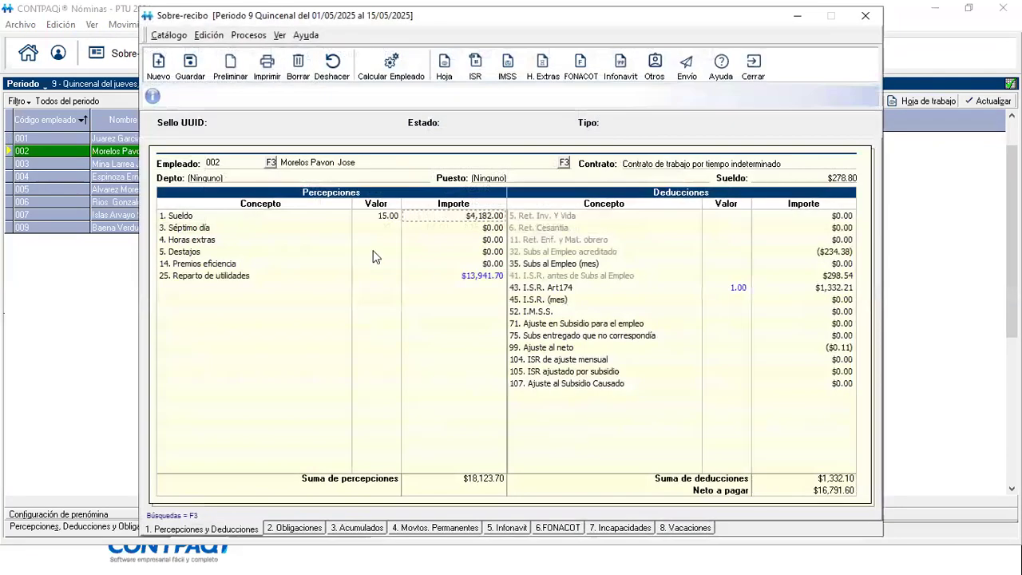
{"action": "left_click", "coordinate": [841, 293]}
{"action": "left_click", "coordinate": [753, 67]}
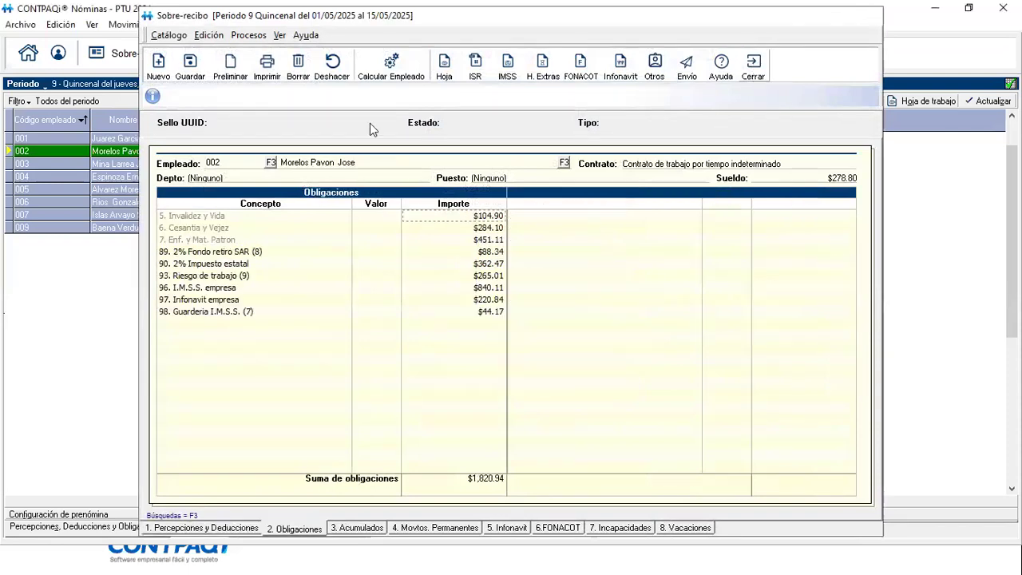
Step: Open employee 003's Sobre-recibo and examine the Reparto de utilidades, I.S.R. (mes) and I.S.R. Art174 amounts
{"action": "left_click", "coordinate": [120, 166]}
{"action": "left_click", "coordinate": [156, 62]}
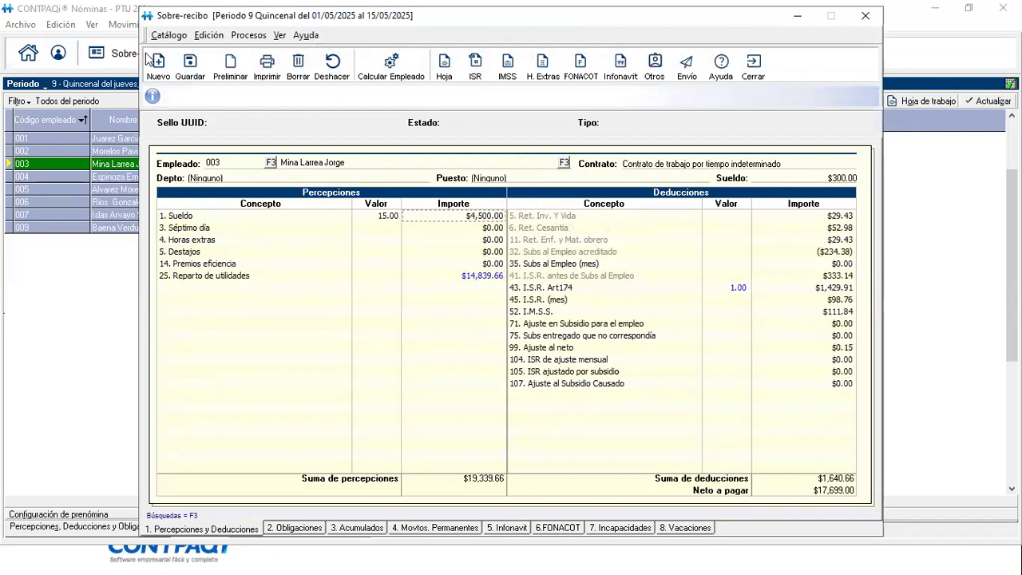
{"action": "left_click", "coordinate": [477, 276]}
{"action": "left_click", "coordinate": [849, 300]}
{"action": "left_click", "coordinate": [840, 292]}
Step: Capture employee 003's receipt with Herramienta Recortes, keep the capture minimized and close the receipt
{"action": "key", "text": "super"}
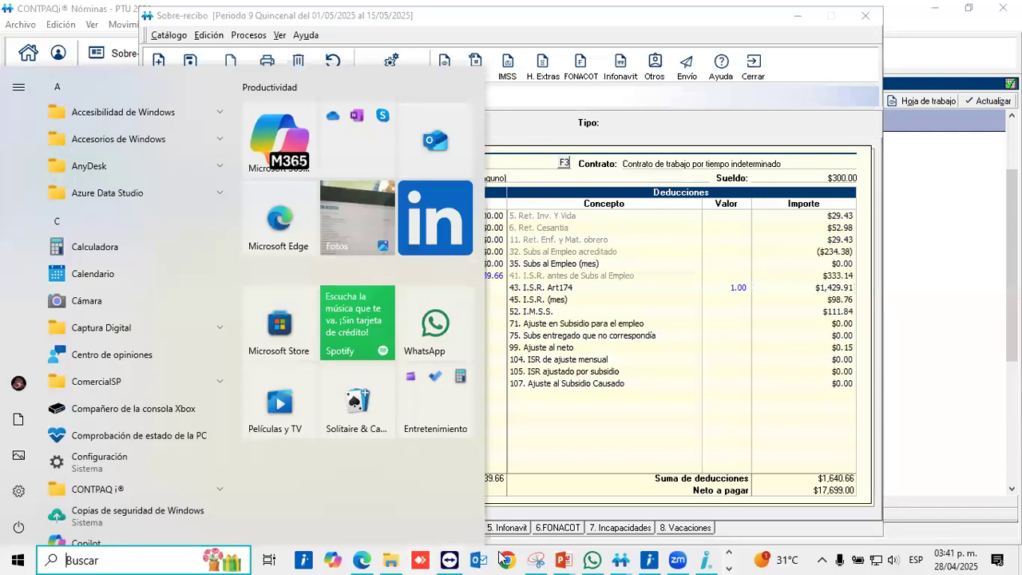
{"action": "left_click", "coordinate": [536, 559]}
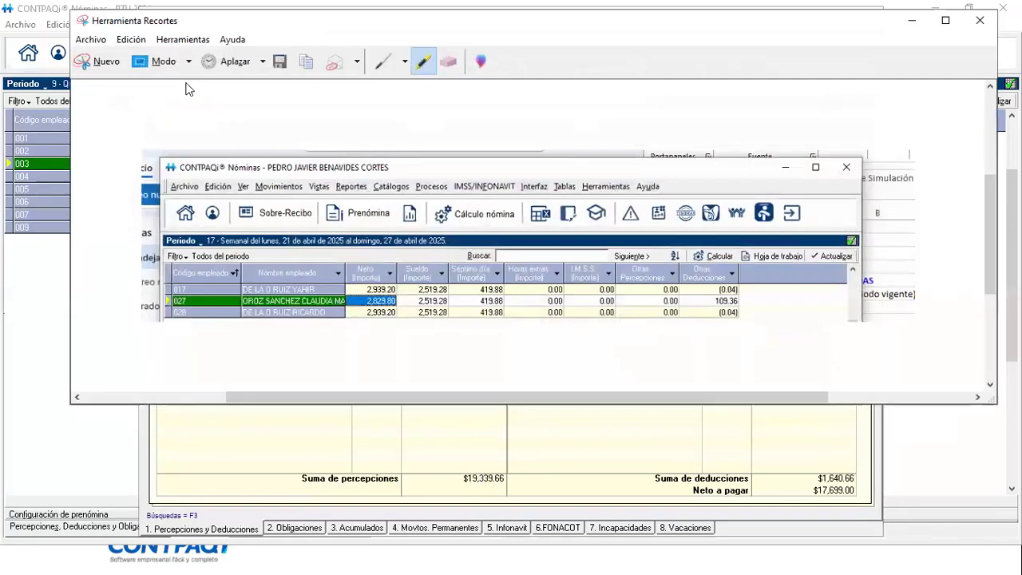
{"action": "left_click", "coordinate": [105, 61]}
{"action": "left_click_drag", "start_coordinate": [138, 138], "coordinate": [907, 486]}
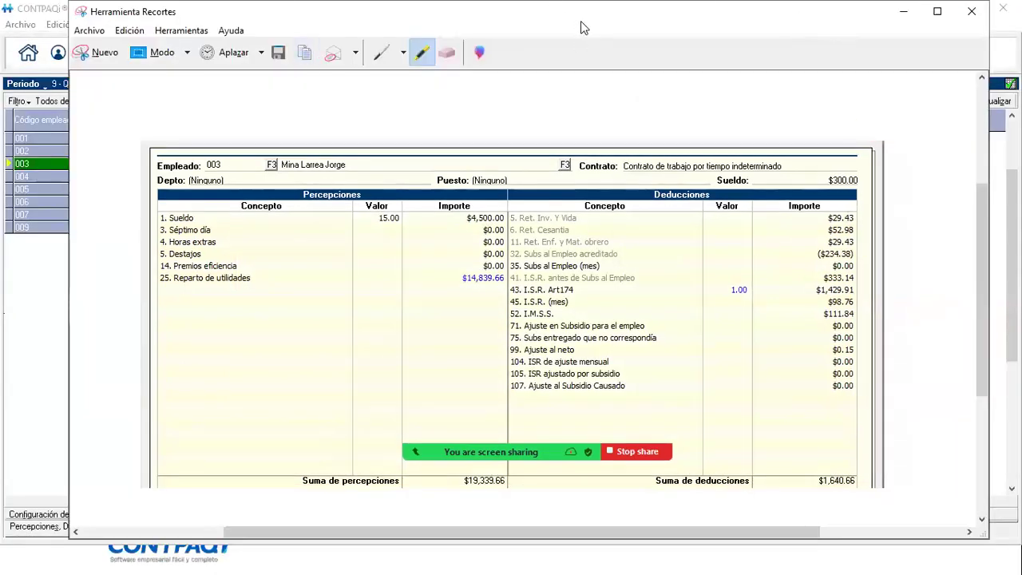
{"action": "left_click_drag", "start_coordinate": [581, 21], "coordinate": [433, 107]}
{"action": "left_click", "coordinate": [754, 101]}
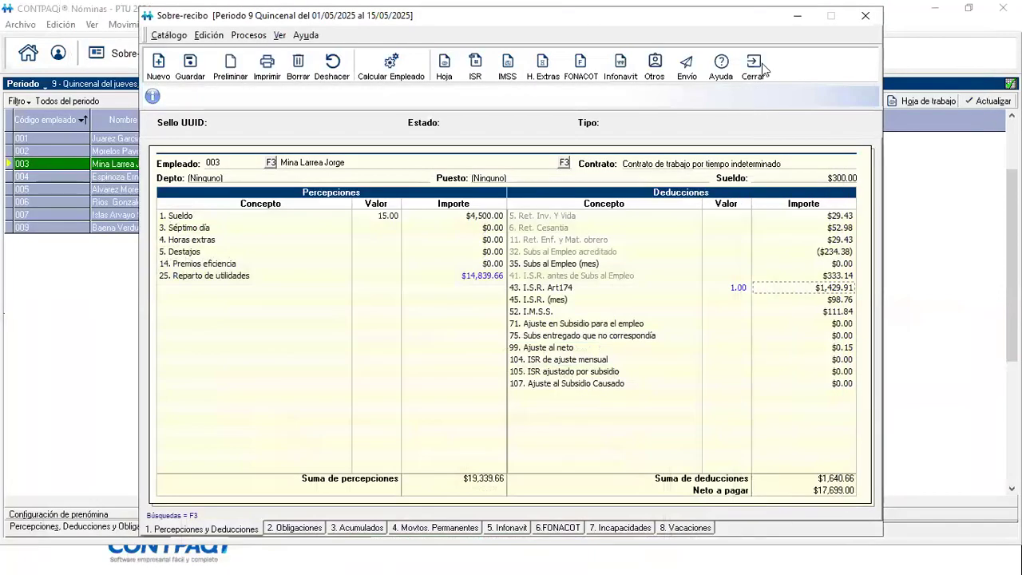
{"action": "left_click", "coordinate": [755, 66]}
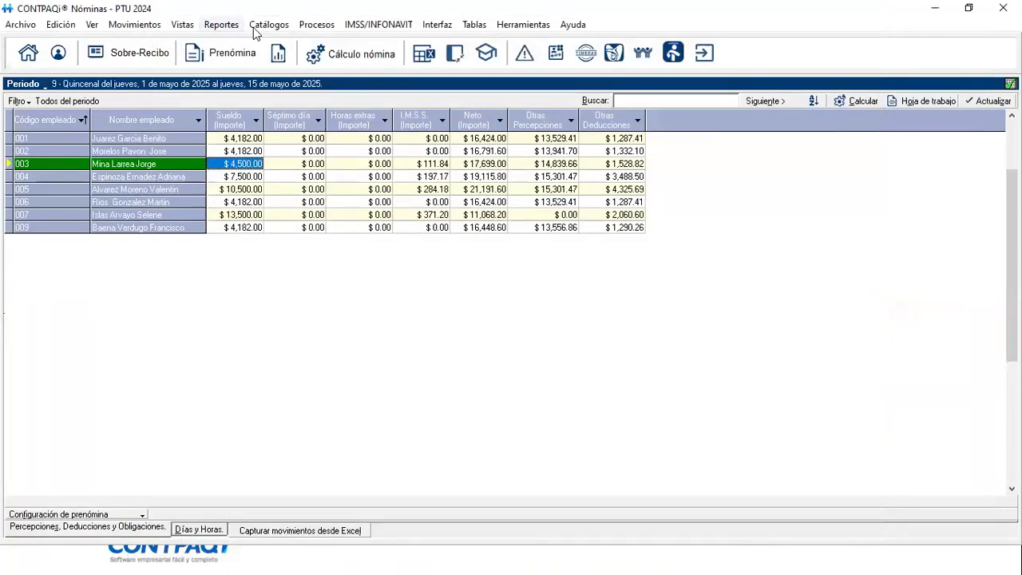
Step: Sort the perception concepts by number and open the Importe 1 settings of concept 25, Reparto de utilidades
{"action": "left_click", "coordinate": [266, 25]}
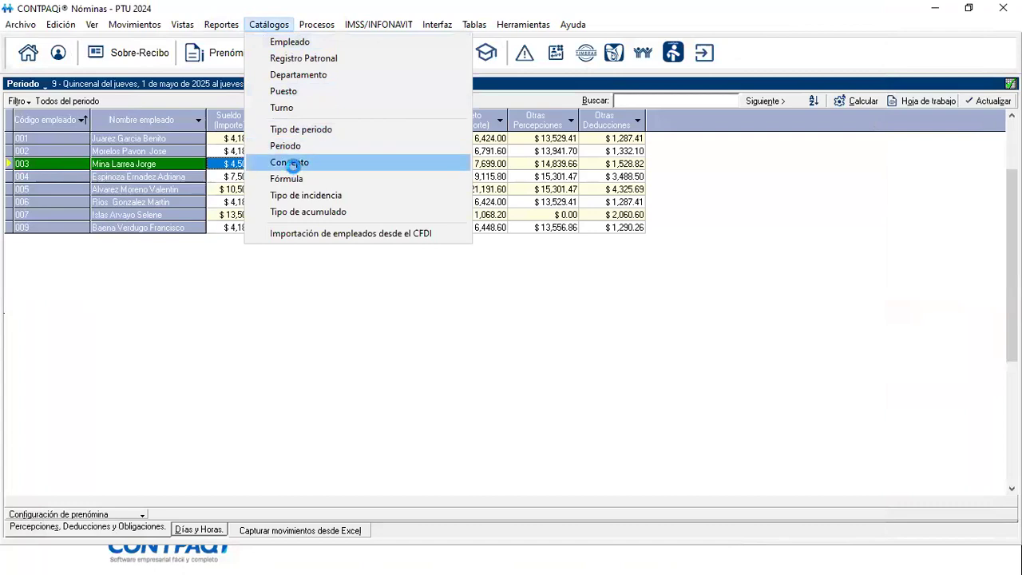
{"action": "left_click", "coordinate": [294, 165]}
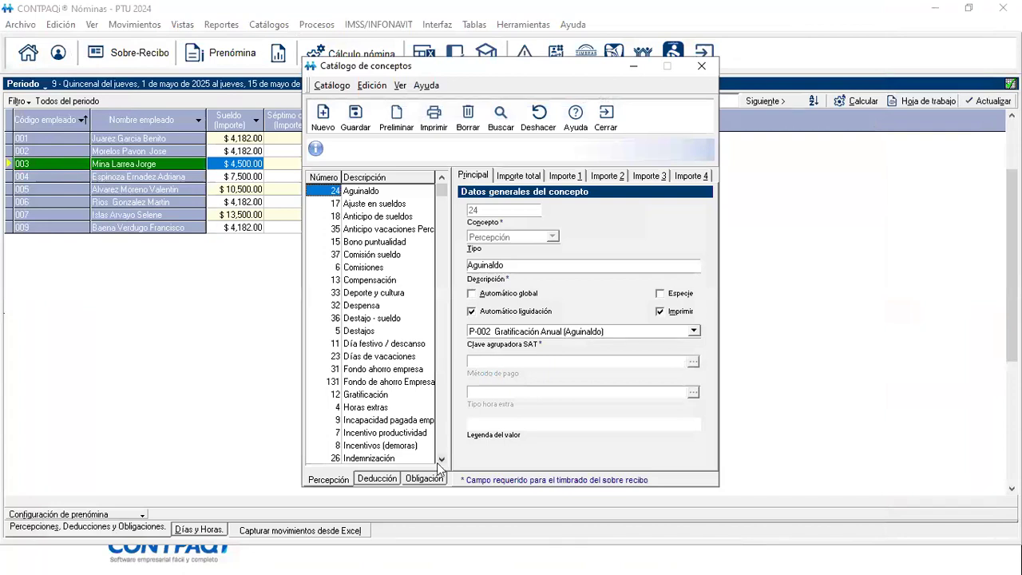
{"action": "left_click", "coordinate": [445, 356]}
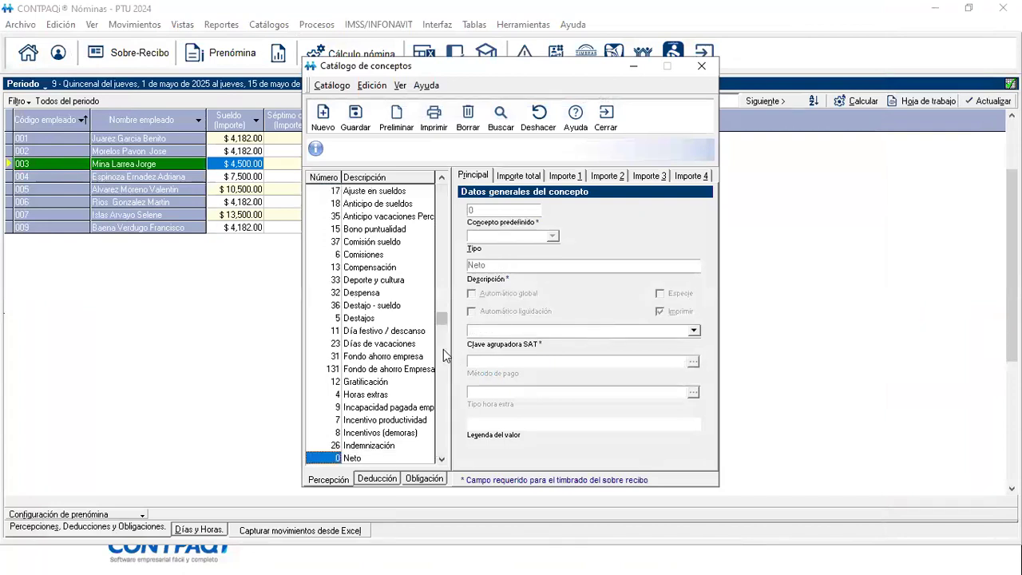
{"action": "left_click", "coordinate": [319, 177]}
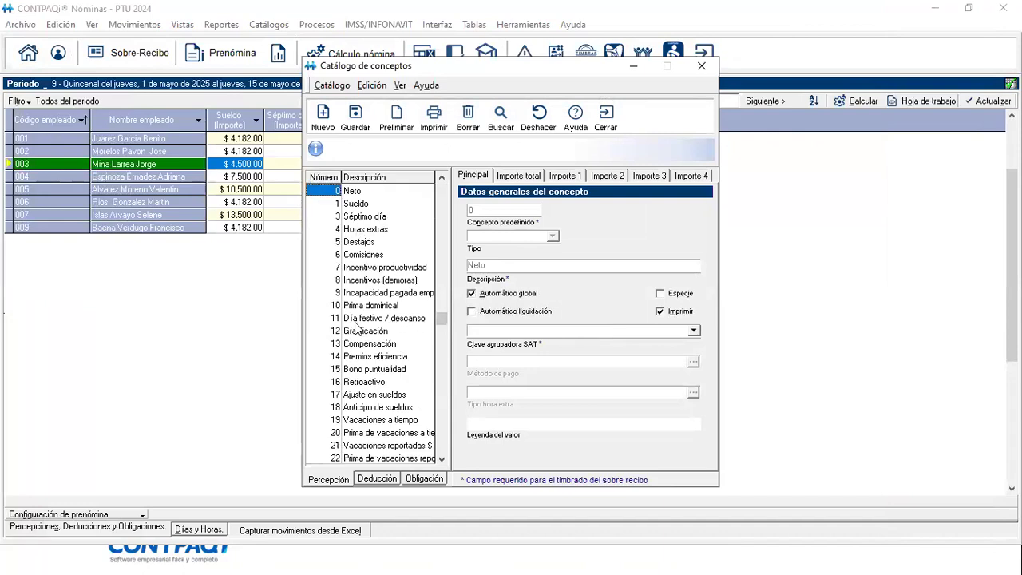
{"action": "scroll", "coordinate": [356, 328], "scroll_direction": "down", "scroll_amount": 4}
{"action": "scroll", "coordinate": [356, 328], "scroll_direction": "down", "scroll_amount": 10}
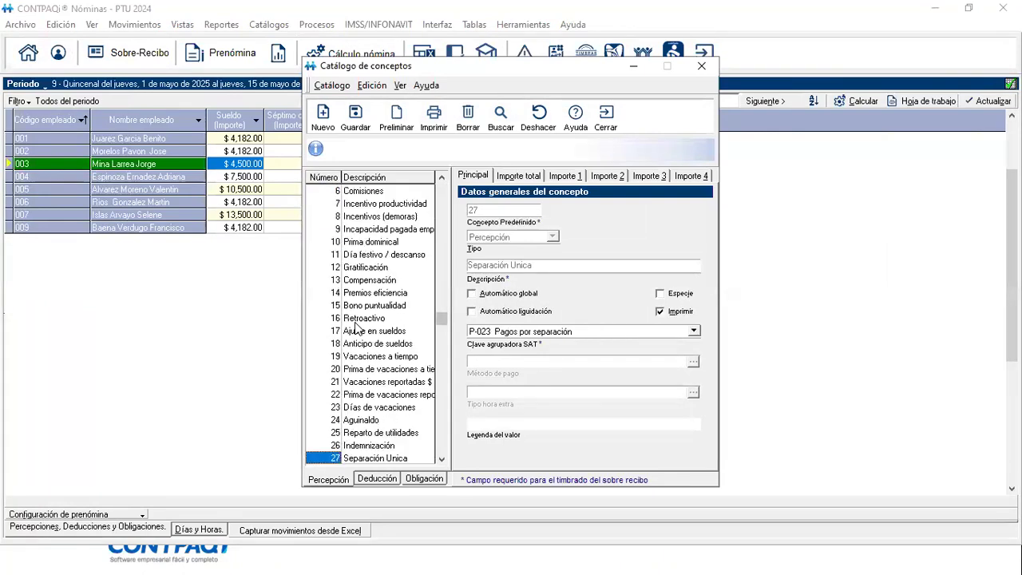
{"action": "scroll", "coordinate": [357, 328], "scroll_direction": "up", "scroll_amount": 2}
{"action": "left_click", "coordinate": [564, 175]}
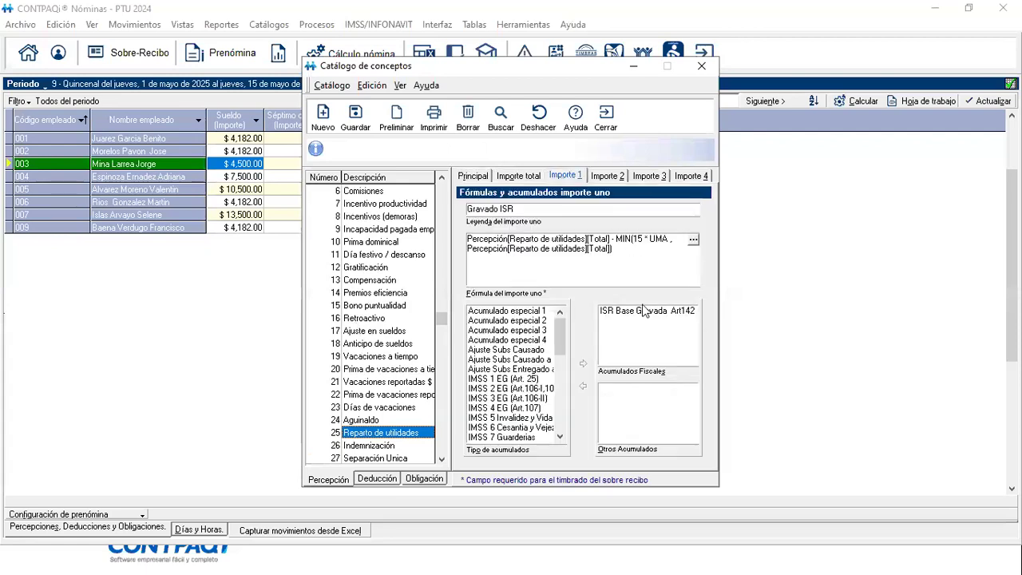
Step: Replace the fiscal accumulator ISR Base Gravada Art142 with ISR Base Gravada in Importe 1, then save and close the concept catalog
{"action": "left_click", "coordinate": [645, 311]}
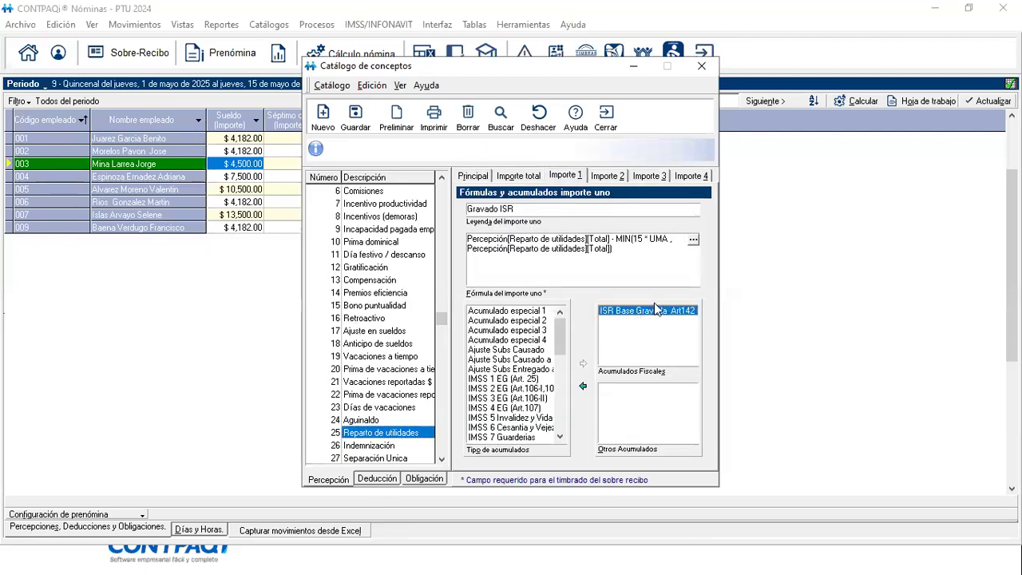
{"action": "left_click", "coordinate": [584, 385]}
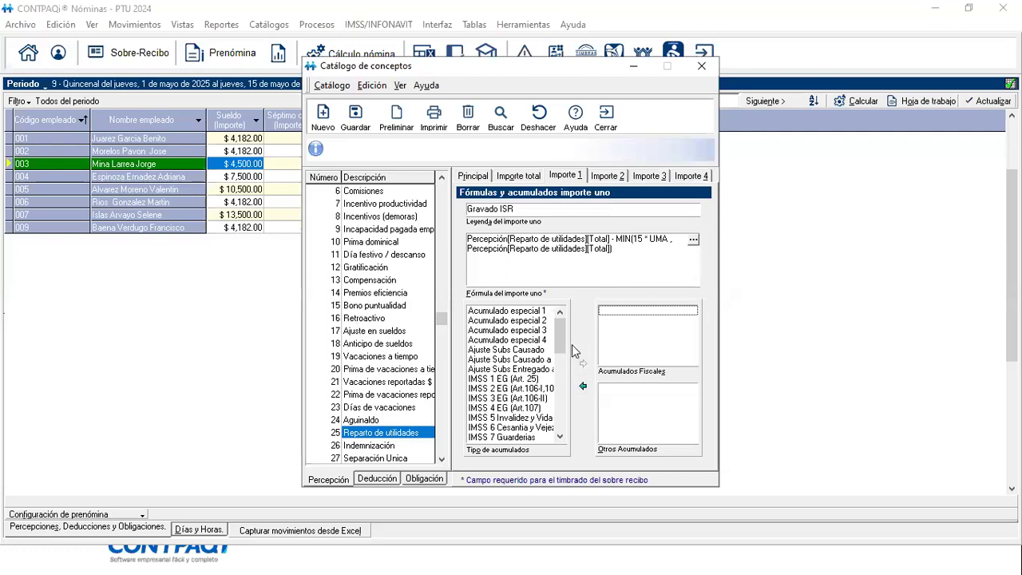
{"action": "left_click_drag", "start_coordinate": [563, 335], "coordinate": [560, 386]}
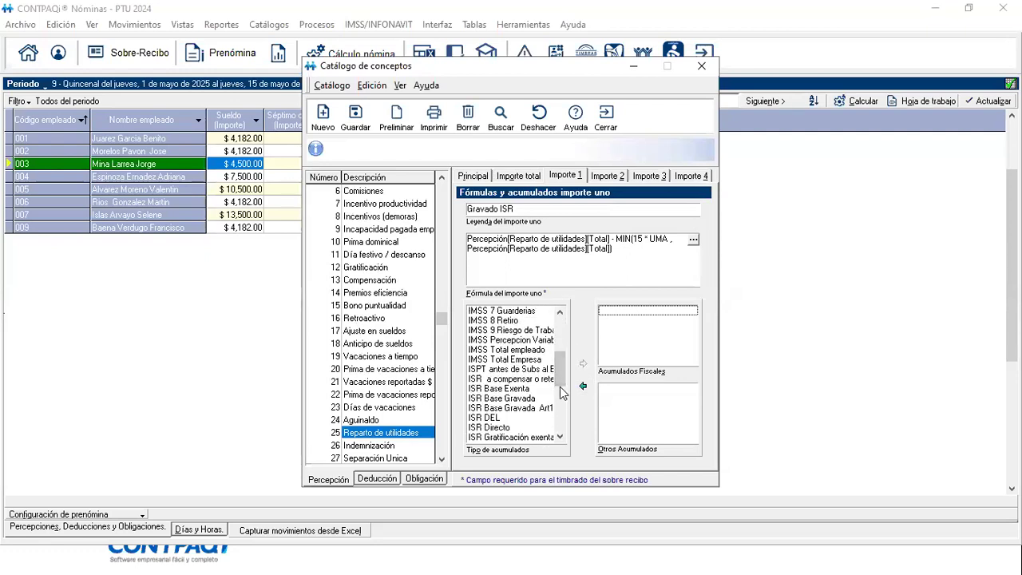
{"action": "double_click", "coordinate": [525, 397]}
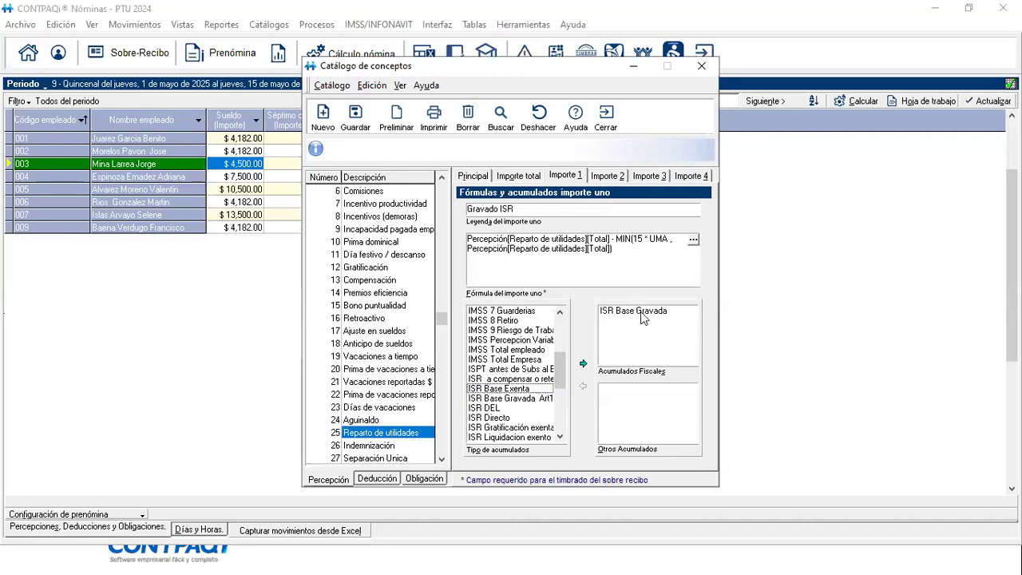
{"action": "left_click", "coordinate": [643, 314]}
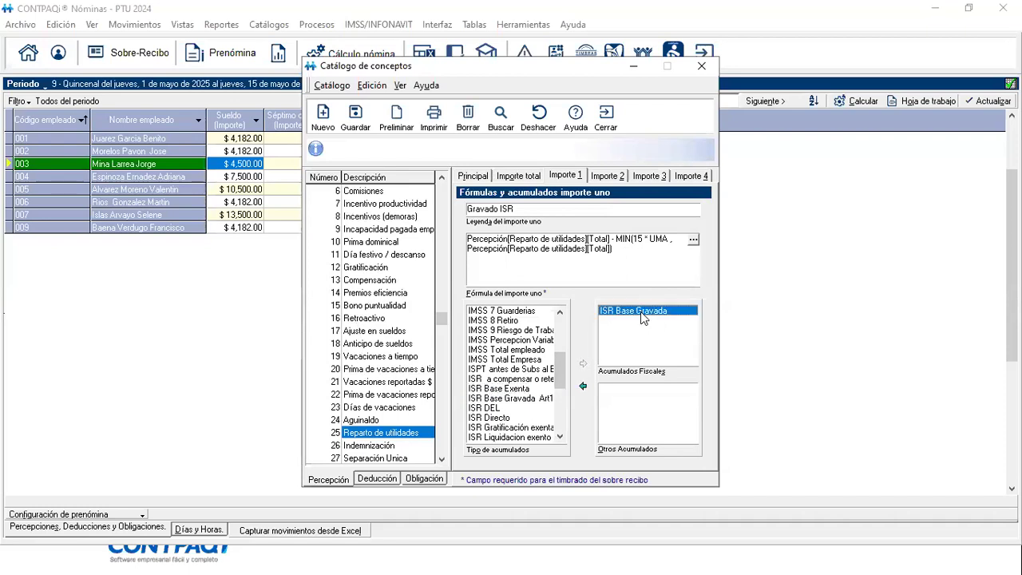
{"action": "left_click", "coordinate": [353, 125]}
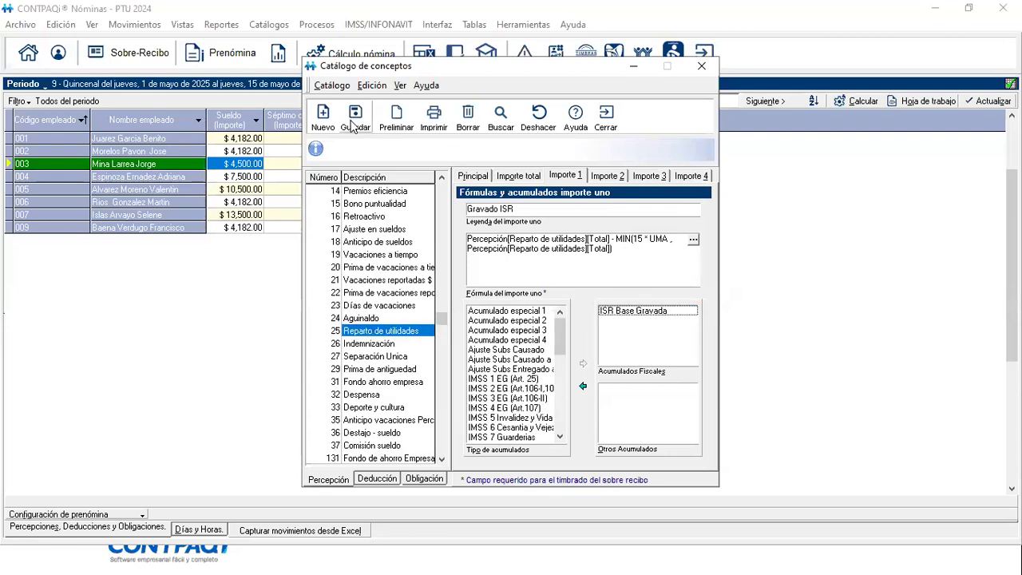
{"action": "left_click", "coordinate": [606, 119]}
Step: Reopen employee 003's Sobre-recibo, recalculate it with the modified concept and inspect the I.S.R. (mes) amount
{"action": "left_click", "coordinate": [133, 53]}
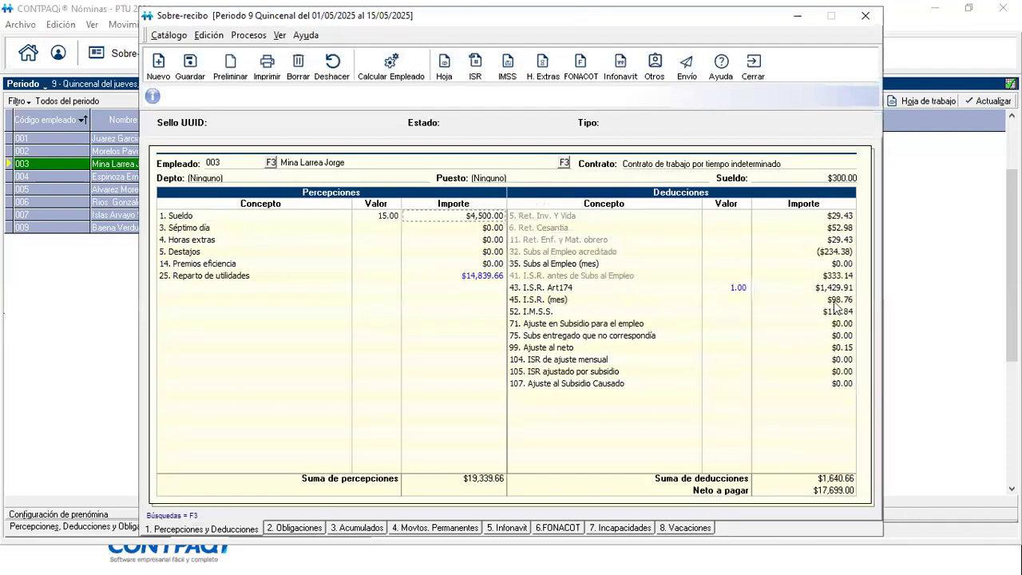
{"action": "left_click", "coordinate": [842, 300]}
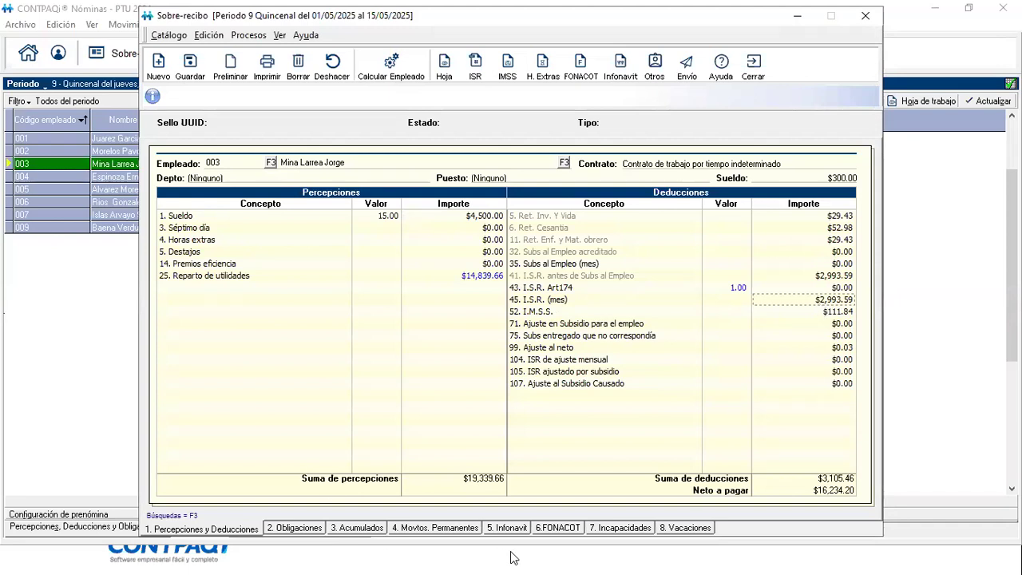
Step: Switch to the Herramienta Recortes capture, place it beside employee 003's receipt to compare the deductions, minimize it and close the receipt
{"action": "key", "text": "super"}
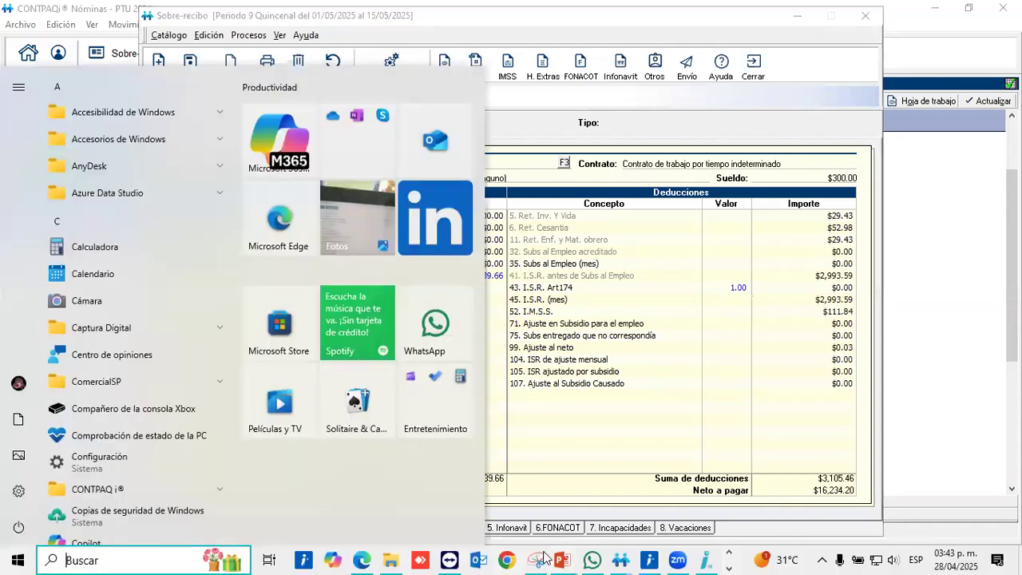
{"action": "left_click", "coordinate": [536, 559]}
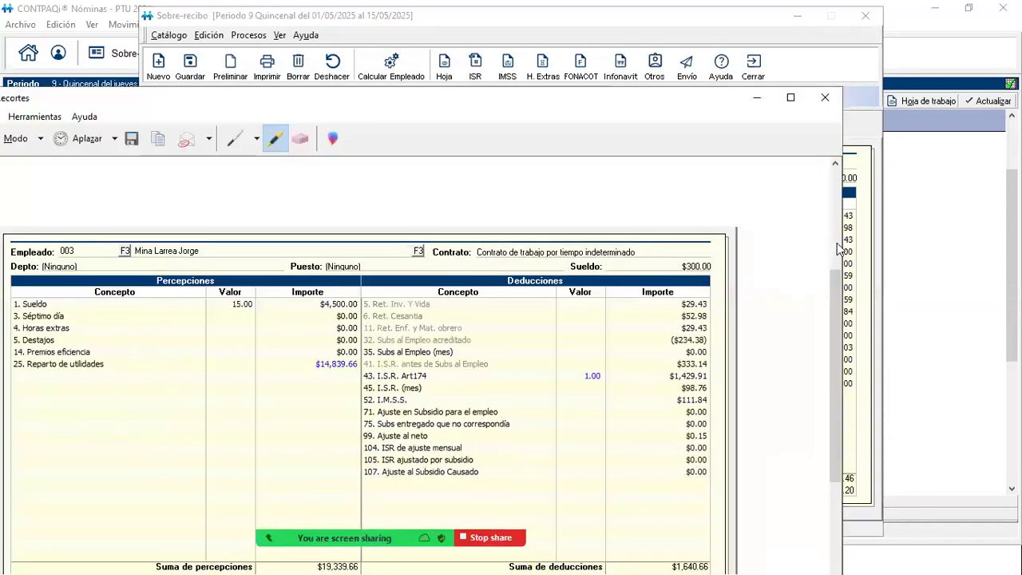
{"action": "left_click_drag", "start_coordinate": [842, 241], "coordinate": [622, 192]}
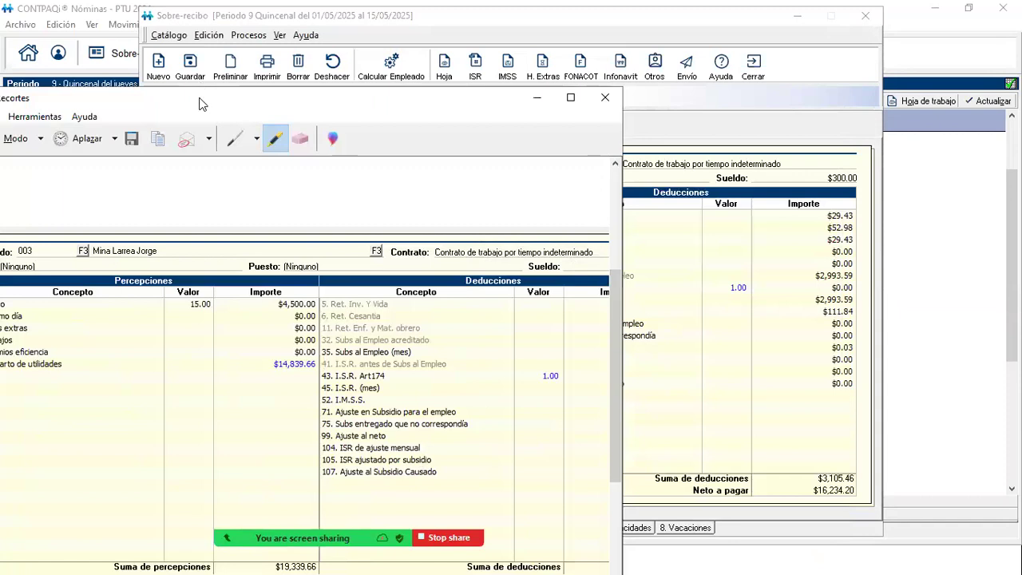
{"action": "key", "text": "super+Up"}
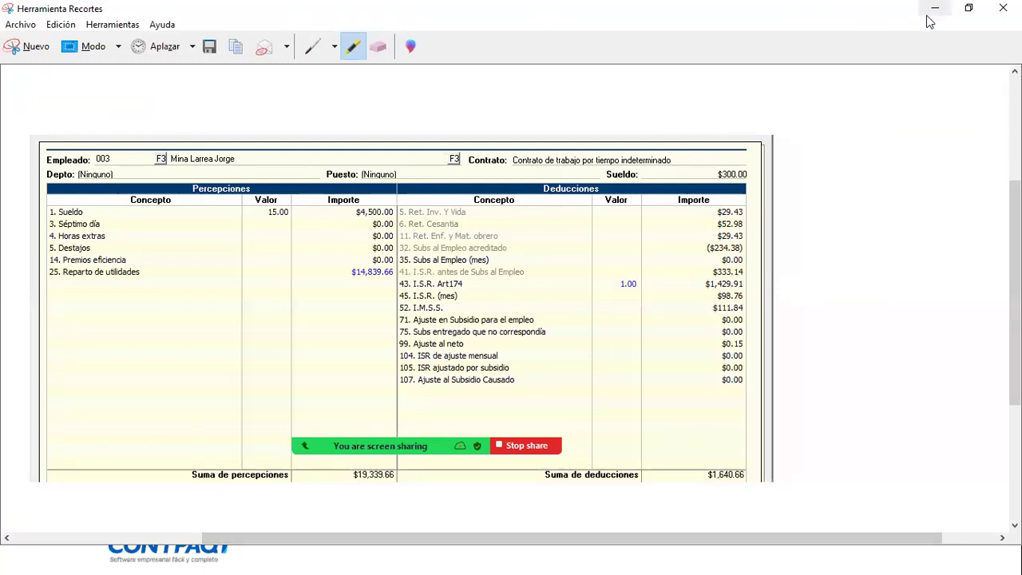
{"action": "double_click", "coordinate": [693, 17]}
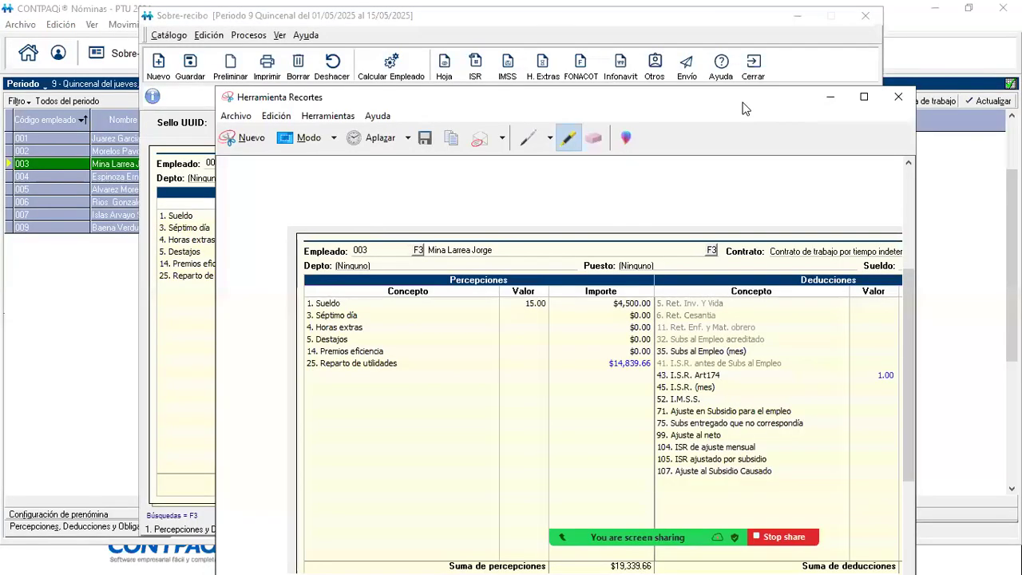
{"action": "left_click_drag", "start_coordinate": [743, 108], "coordinate": [459, 23]}
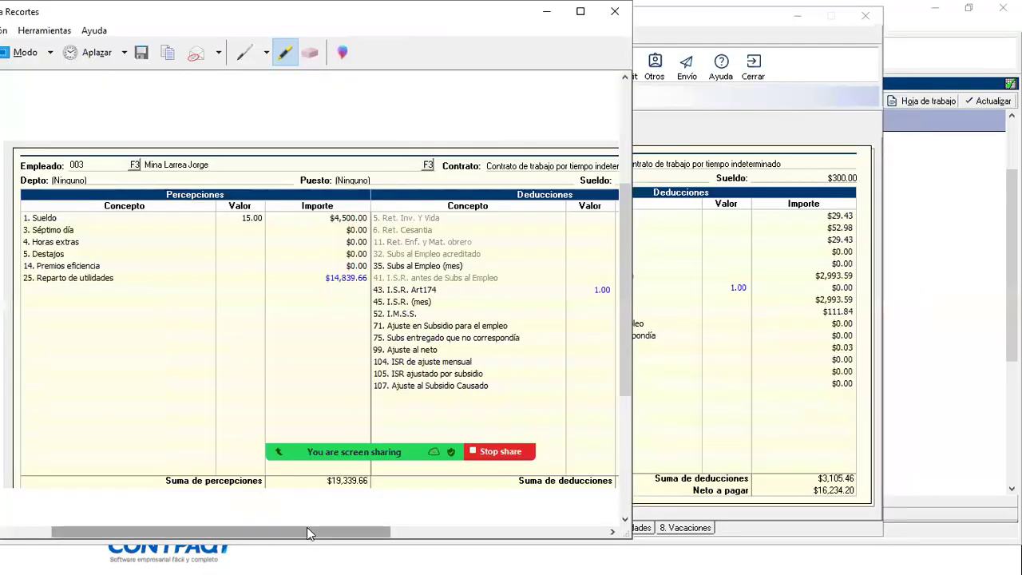
{"action": "left_click_drag", "start_coordinate": [311, 533], "coordinate": [447, 531]}
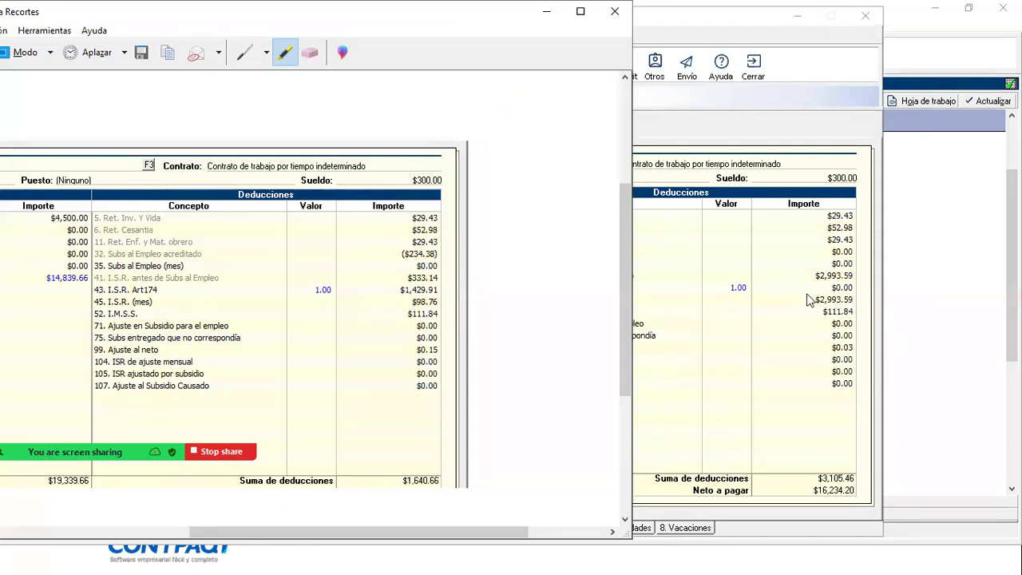
{"action": "left_click", "coordinate": [547, 12]}
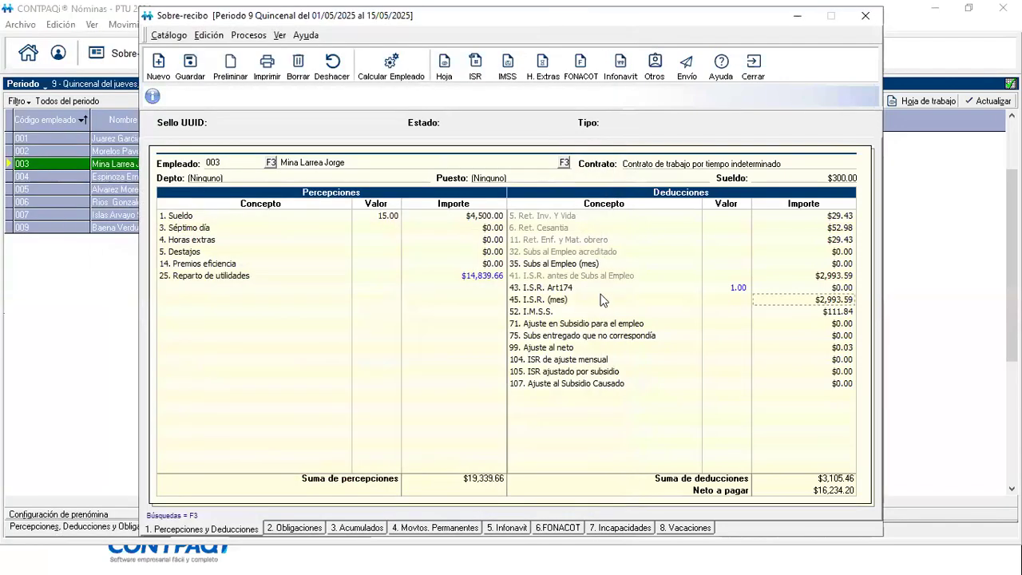
{"action": "left_click", "coordinate": [750, 67]}
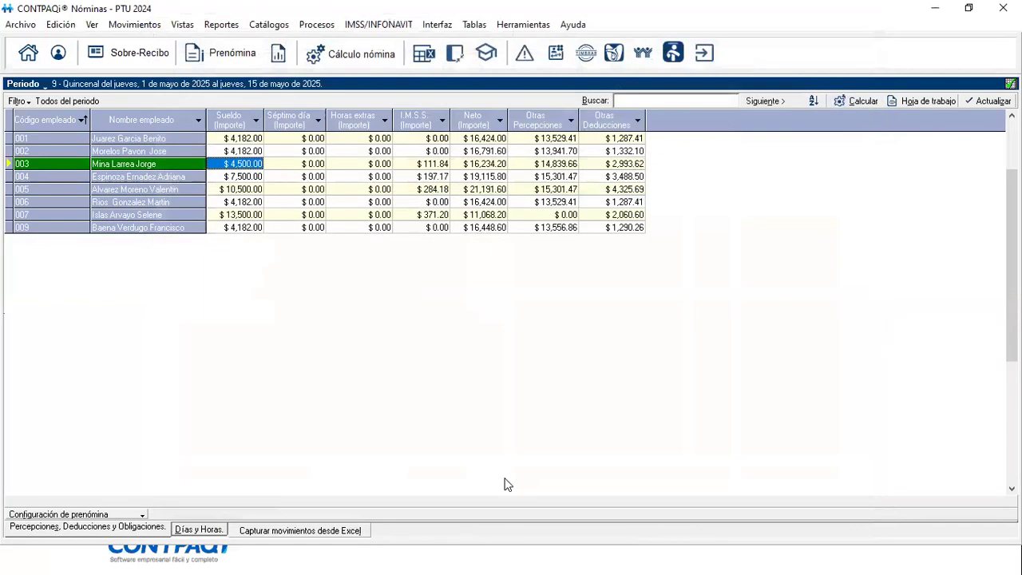
Step: Reopen the concept catalog, sort the perceptions by number and display the Importe 1 settings of concept 25, Reparto de utilidades
{"action": "left_click", "coordinate": [268, 25]}
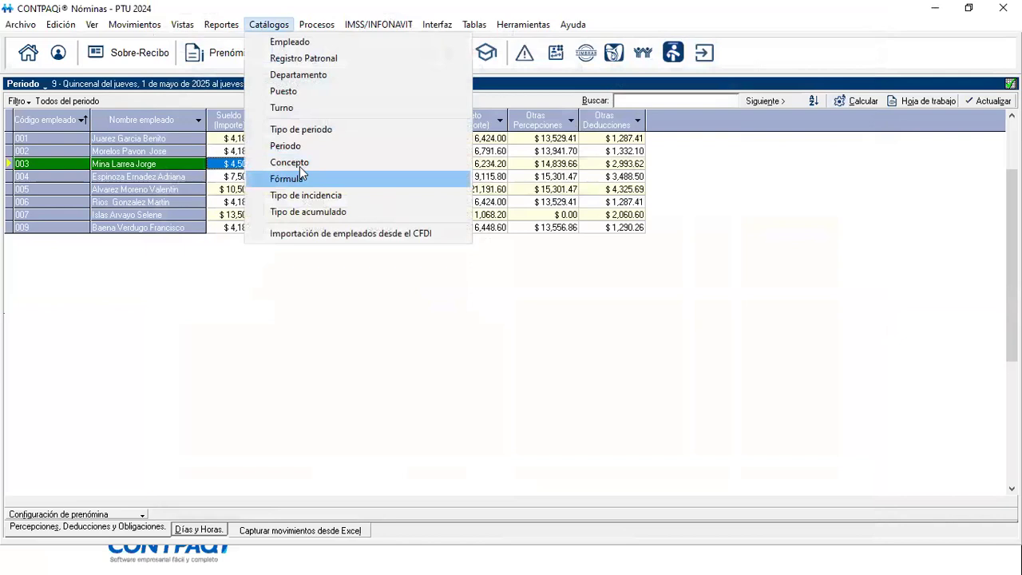
{"action": "left_click", "coordinate": [299, 166]}
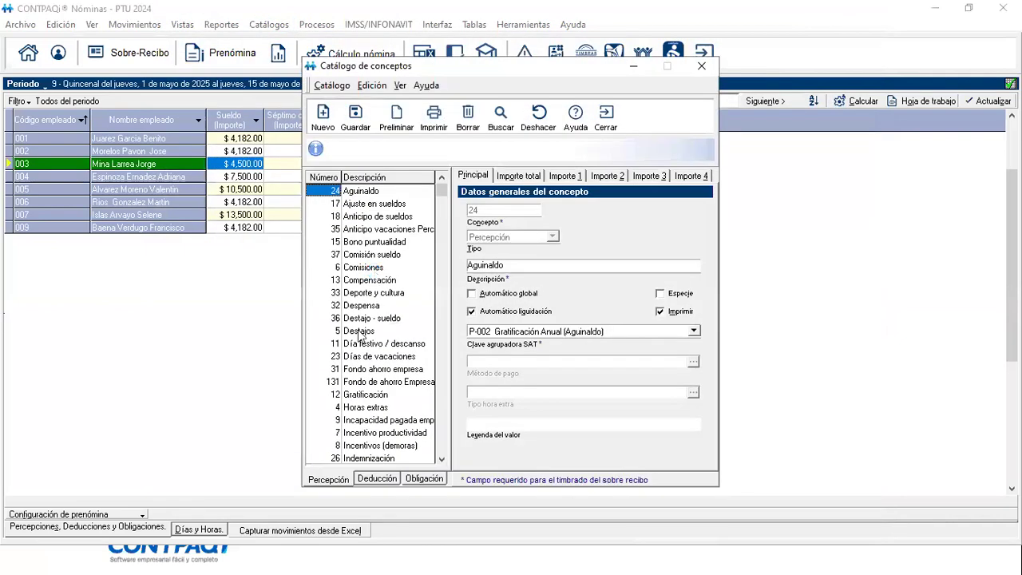
{"action": "left_click", "coordinate": [333, 178]}
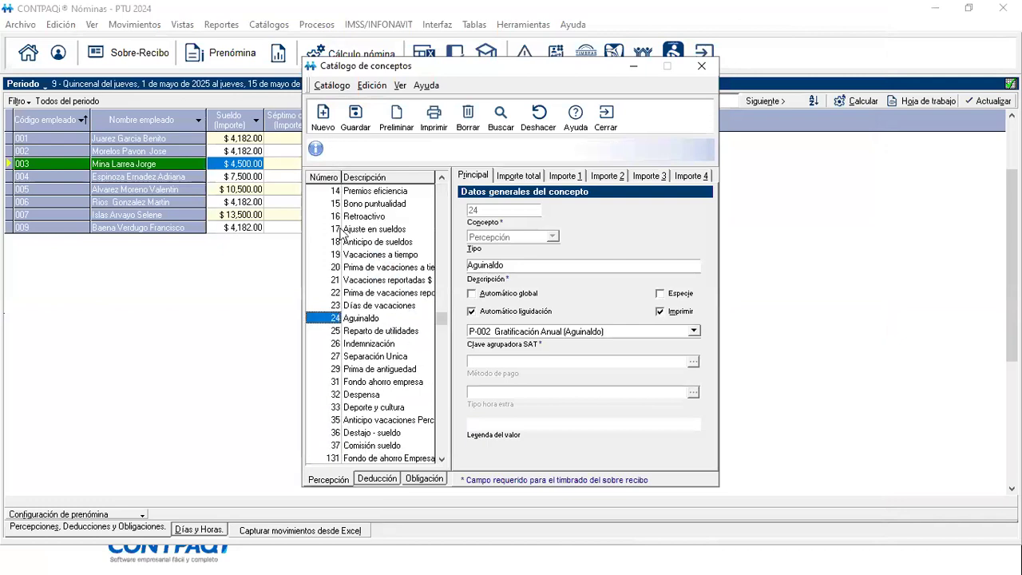
{"action": "left_click", "coordinate": [371, 330]}
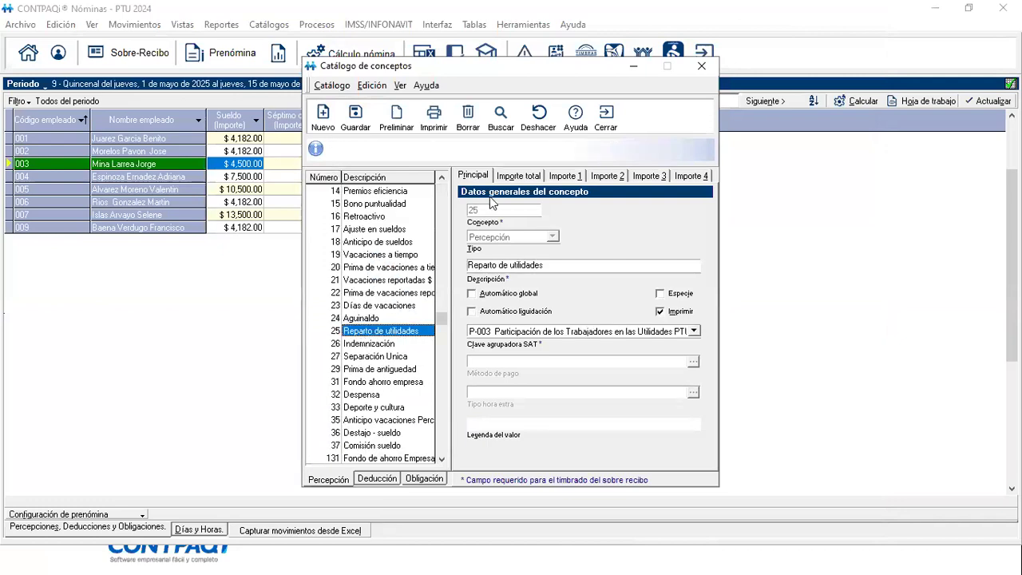
{"action": "left_click", "coordinate": [566, 176]}
Step: Replace the fiscal accumulator ISR Base Gravada with ISR Base Gravada Art142 in Importe 1, then save and close the concept catalog
{"action": "double_click", "coordinate": [645, 312]}
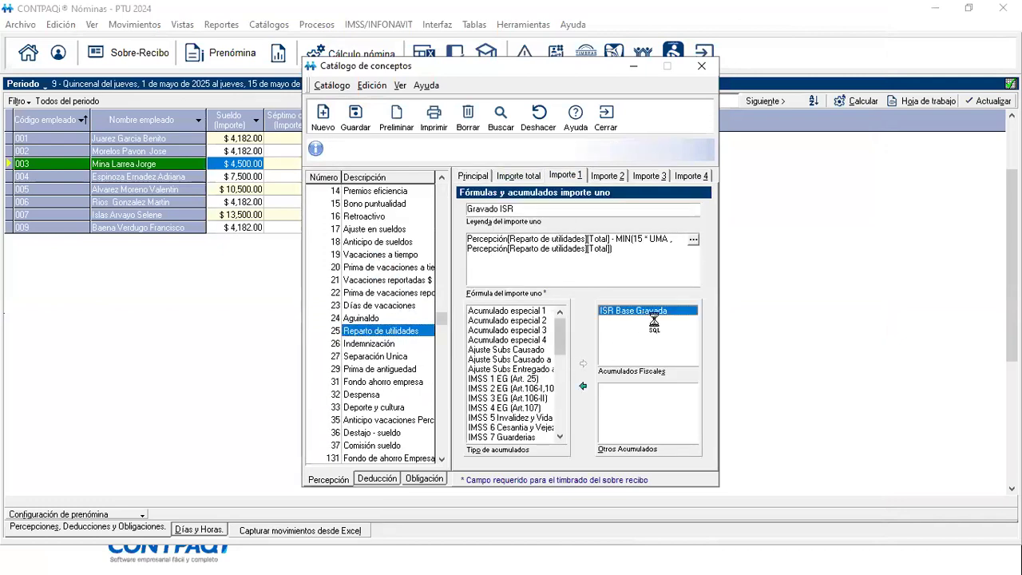
{"action": "left_click_drag", "start_coordinate": [561, 336], "coordinate": [564, 364]}
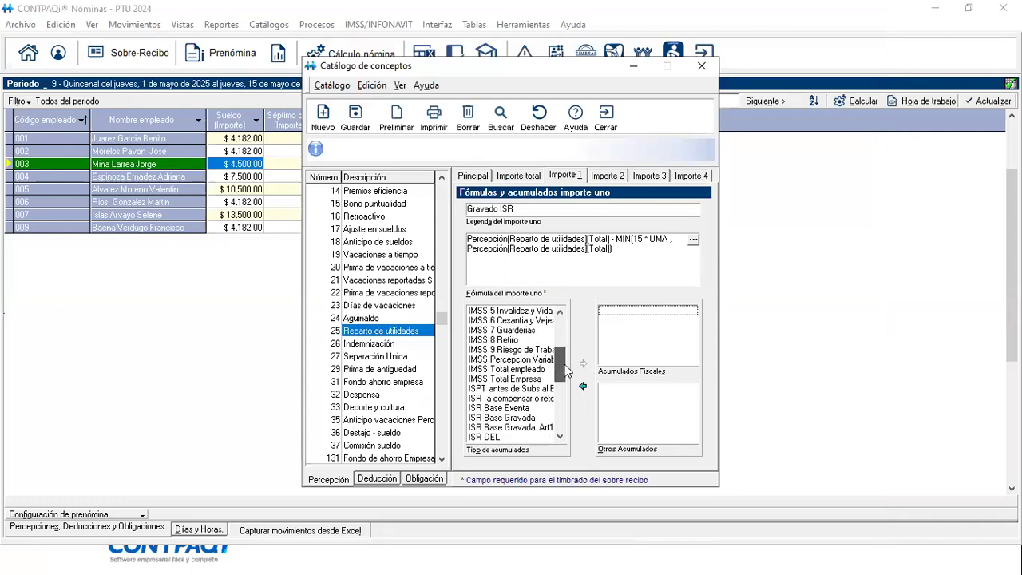
{"action": "double_click", "coordinate": [549, 428]}
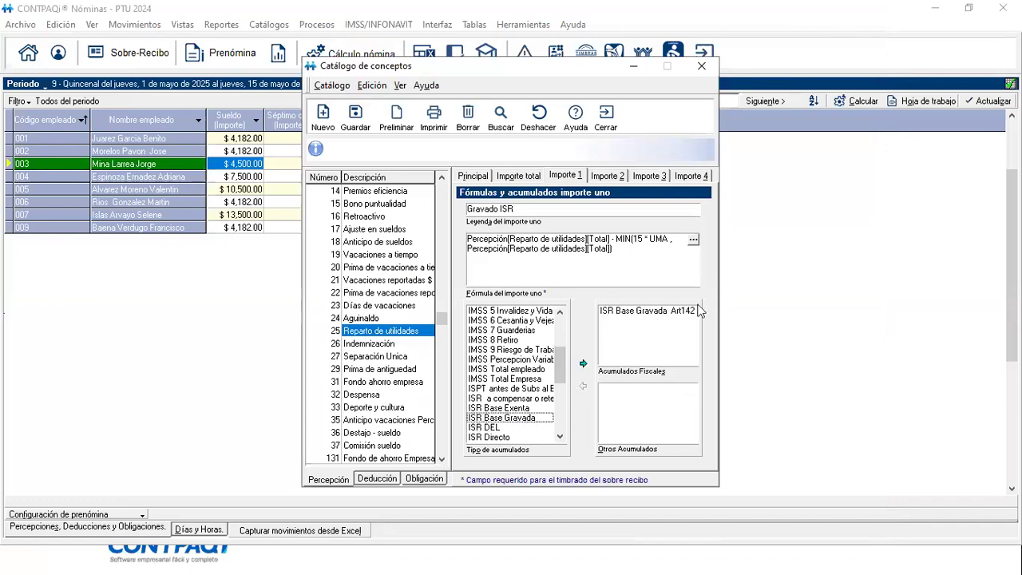
{"action": "left_click", "coordinate": [355, 119]}
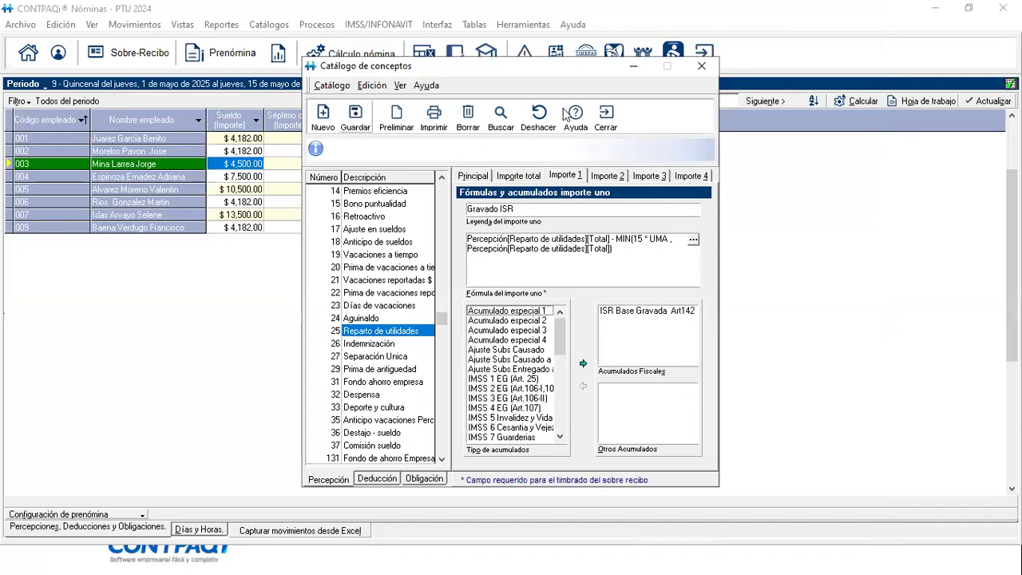
{"action": "left_click", "coordinate": [606, 116]}
Step: Recalculate employee 003's Sobre-recibo with the restored accumulator, check the I.S.R. Art174 and I.S.R. (mes) amounts, and close the receipt
{"action": "left_click", "coordinate": [150, 63]}
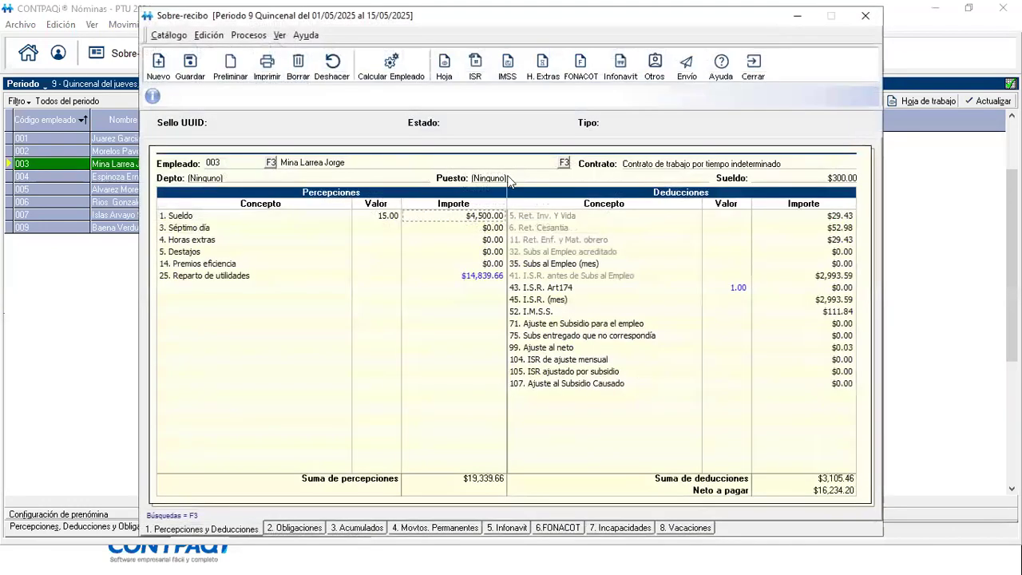
{"action": "left_click", "coordinate": [409, 70]}
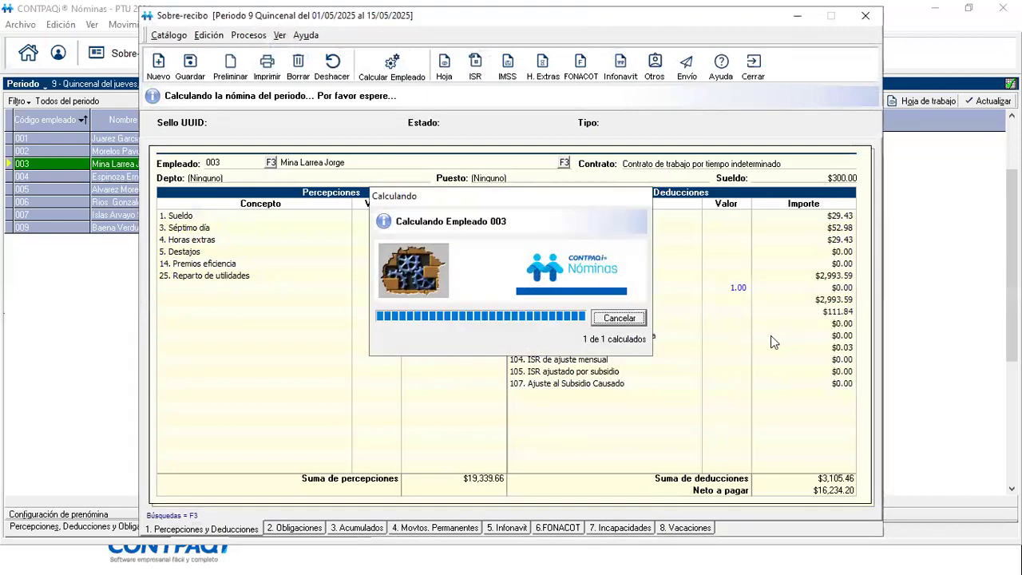
{"action": "left_click", "coordinate": [835, 289]}
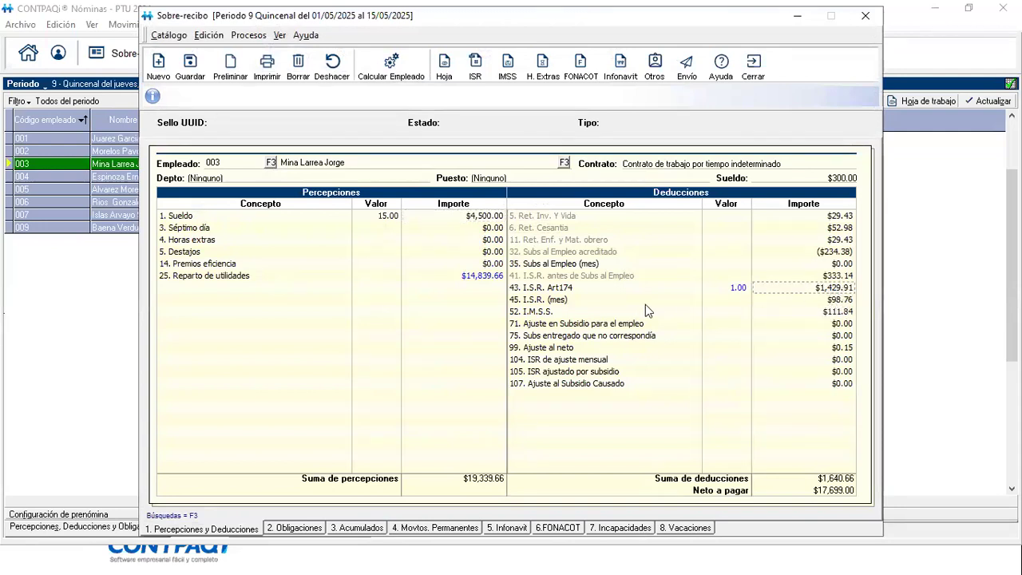
{"action": "key", "text": "Down"}
{"action": "left_click", "coordinate": [755, 63]}
{"action": "left_click", "coordinate": [453, 61]}
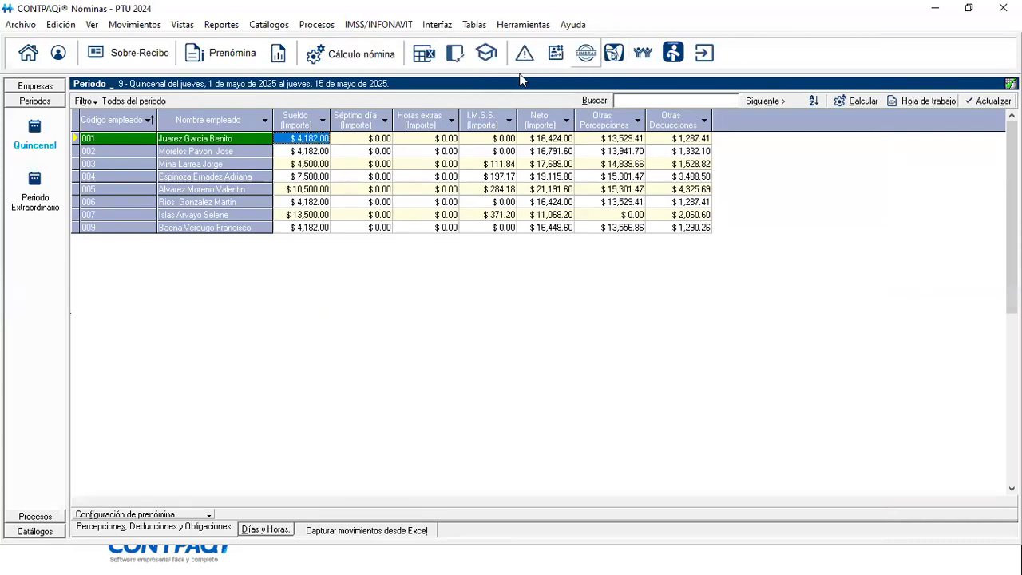
{"action": "left_click", "coordinate": [455, 54]}
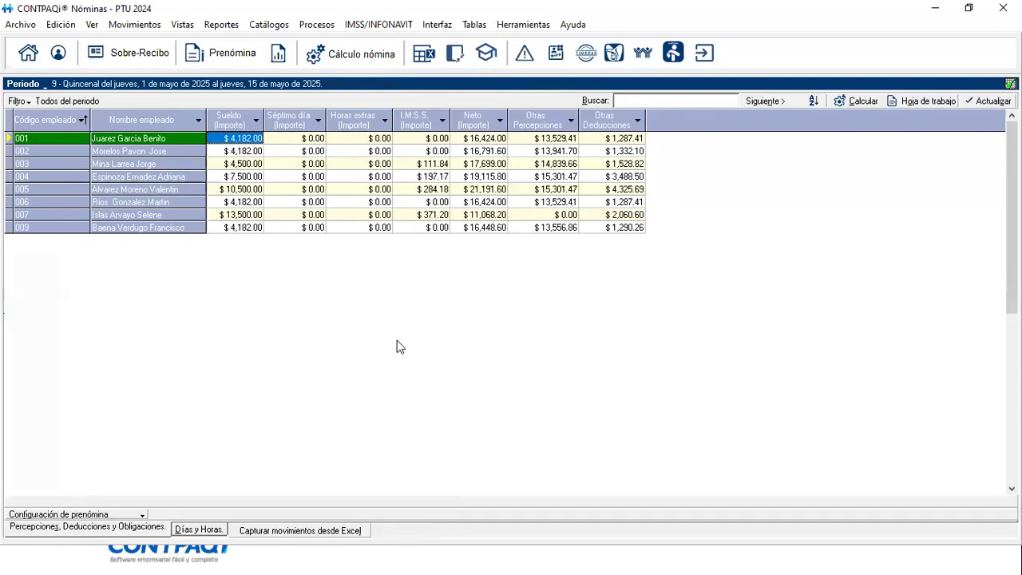